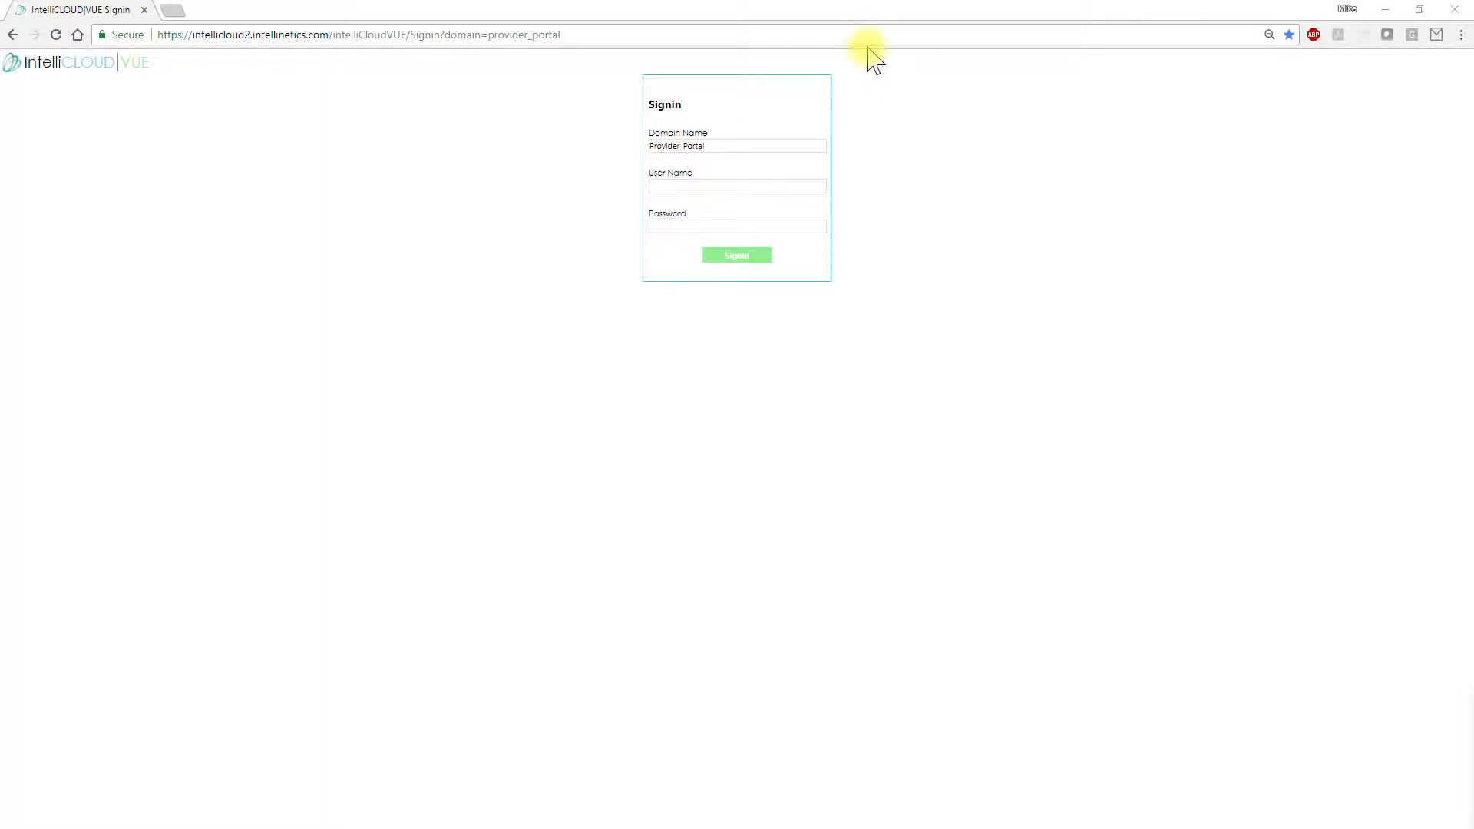
Sign in to the Provider_Portal domain using the saved user account and its password
click(754, 147)
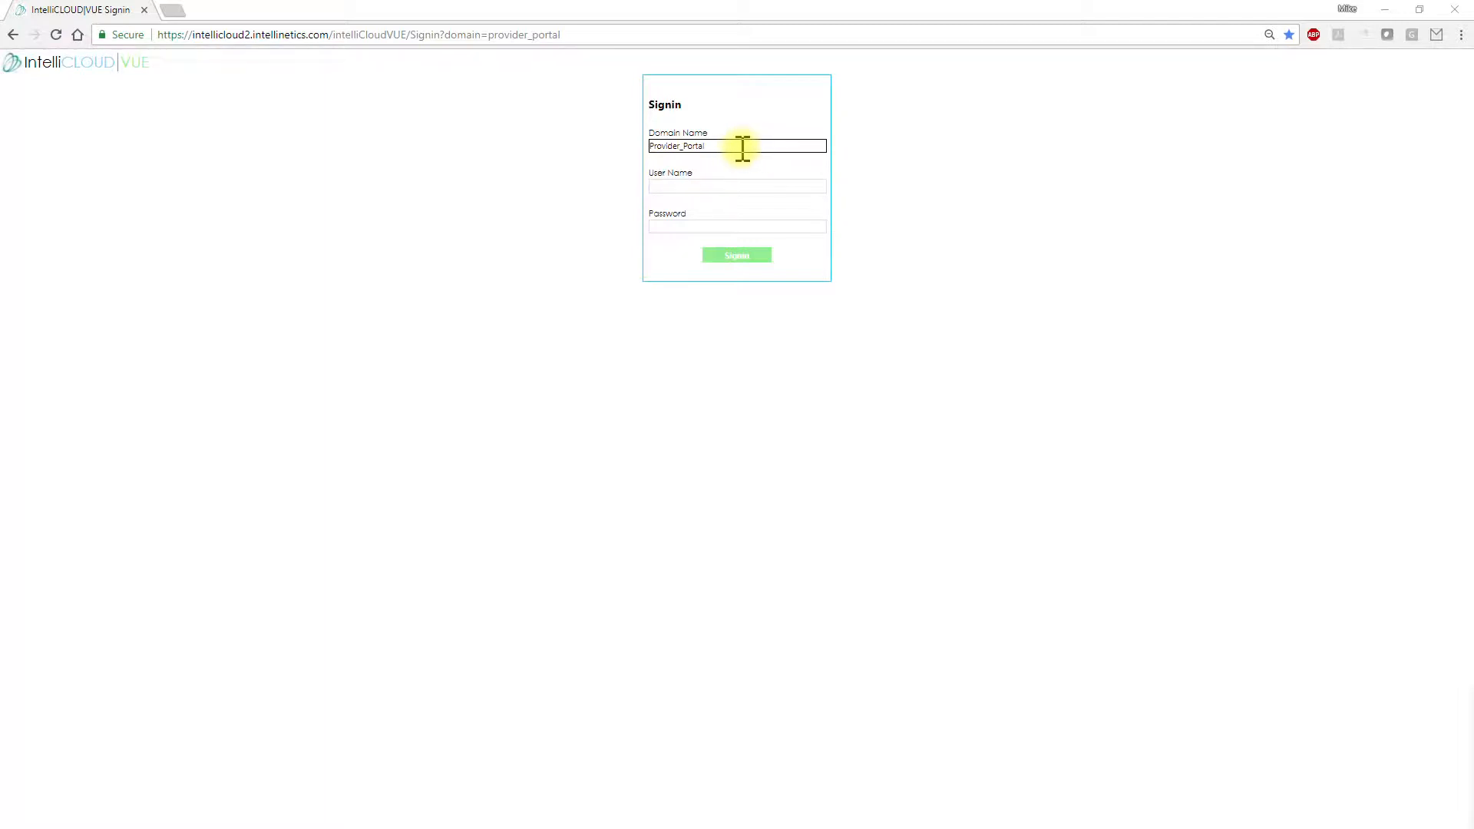
click(720, 188)
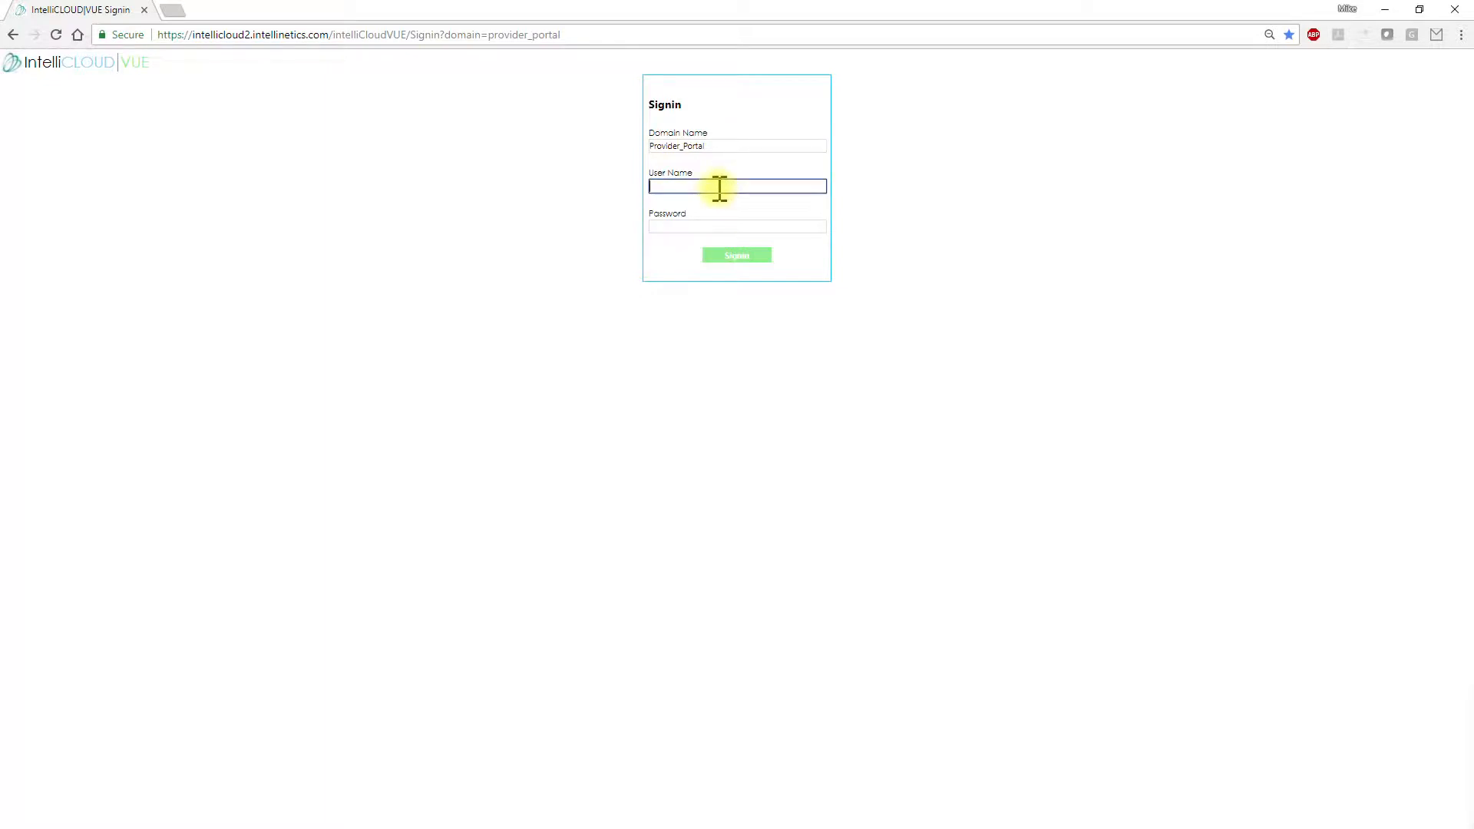
text(mr)
click(725, 204)
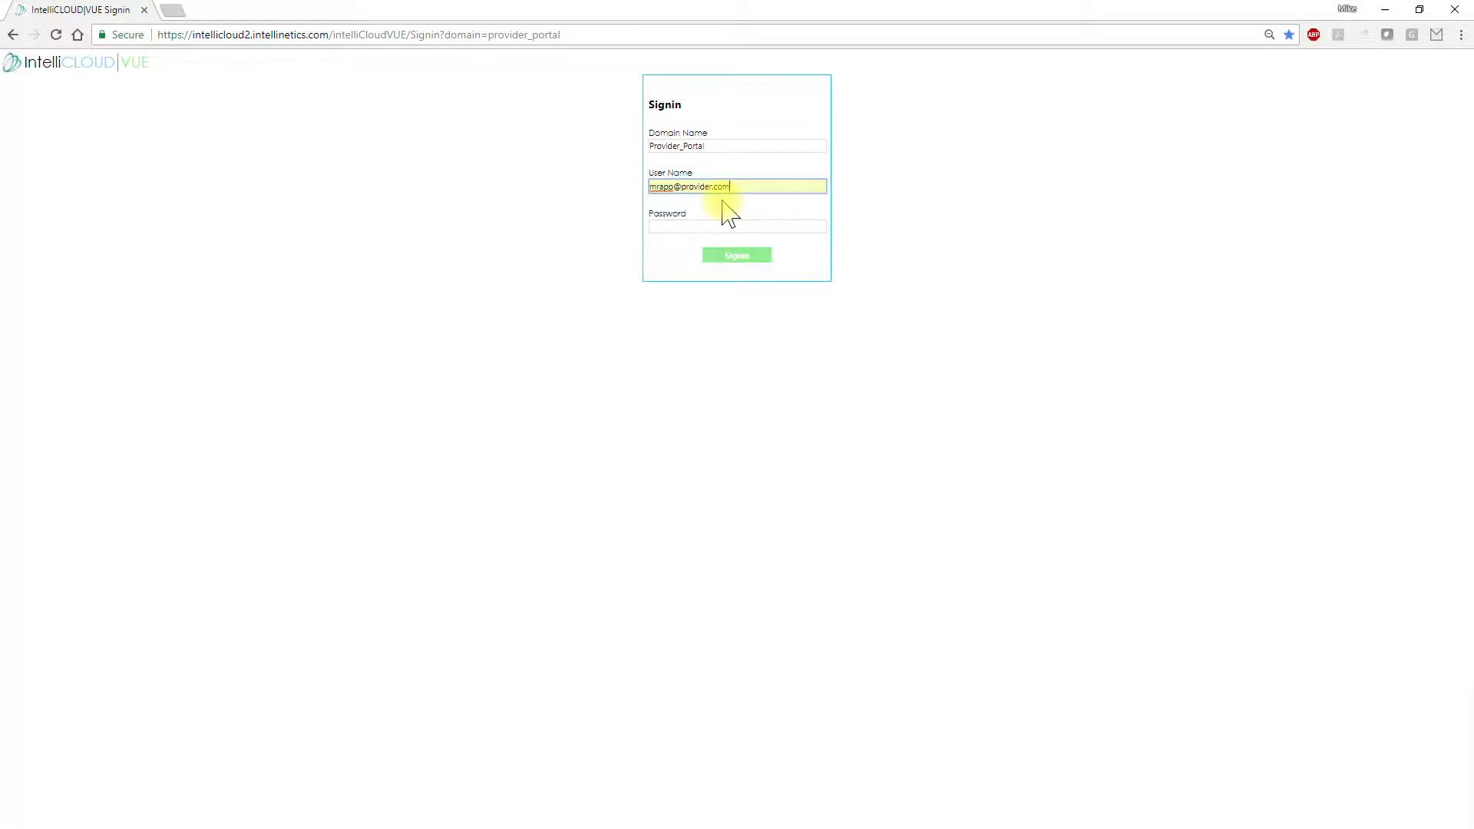
click(694, 227)
text(•)
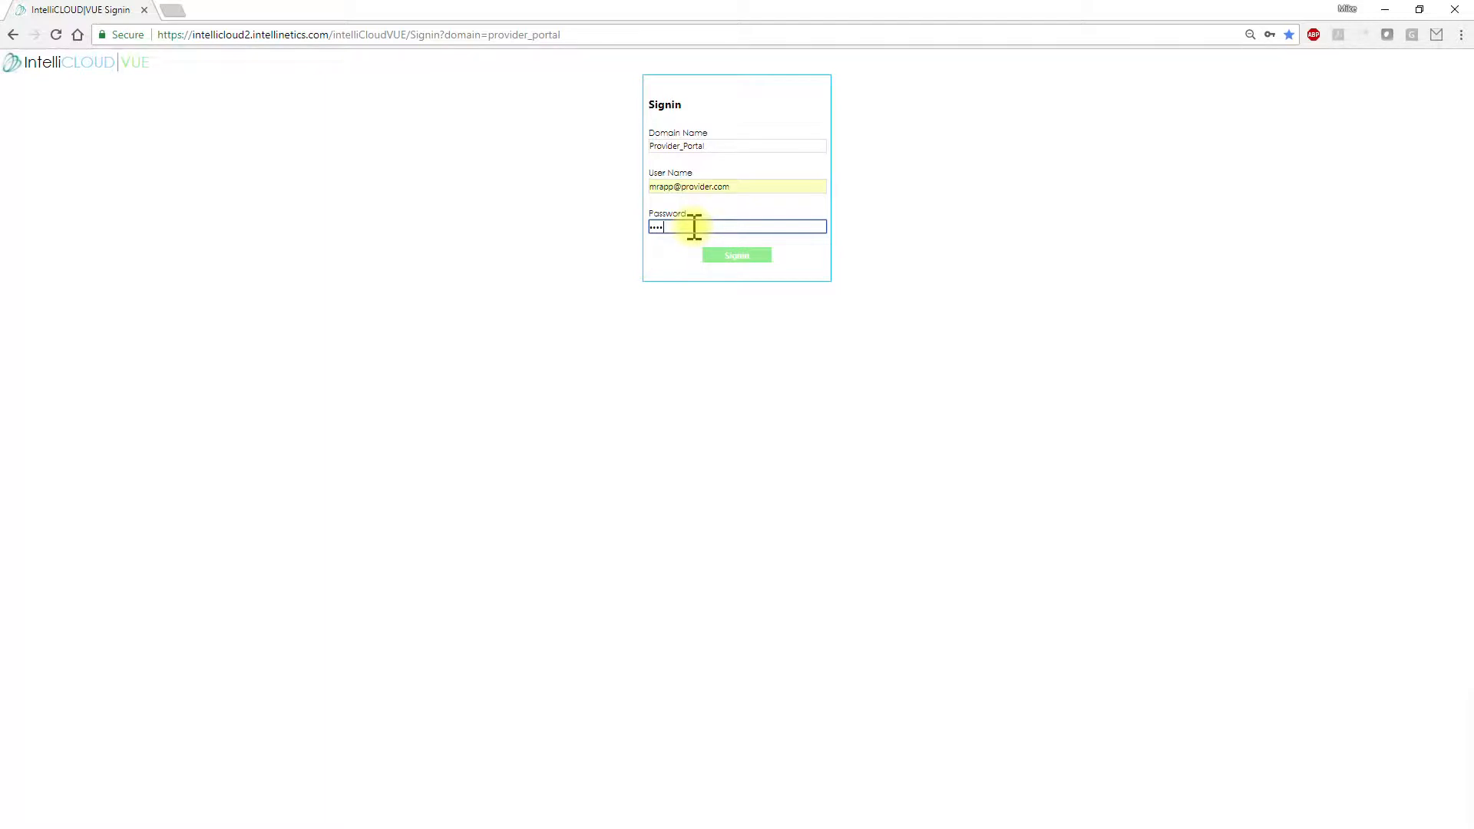
click(737, 257)
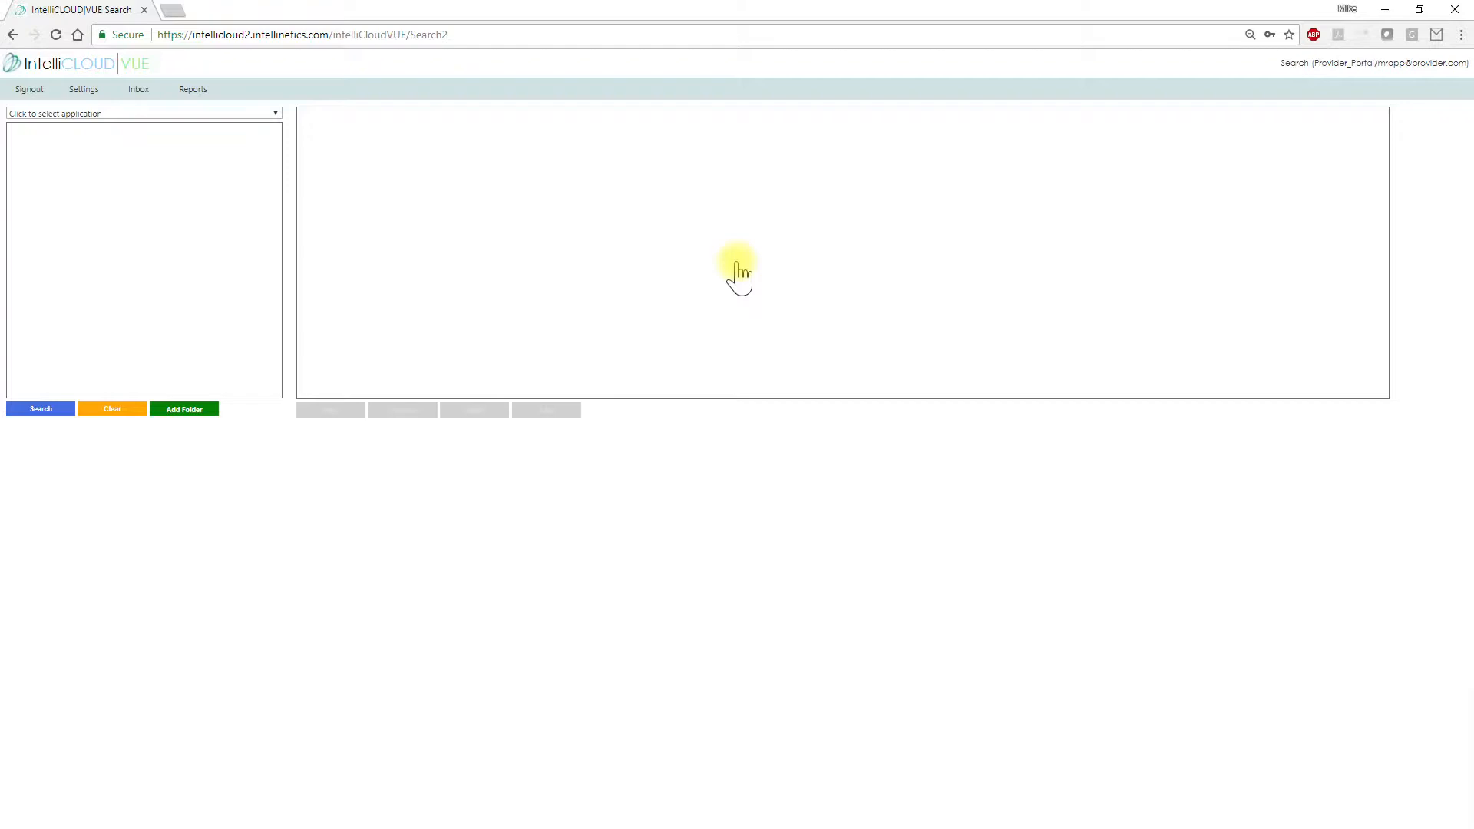
Choose the 29757339_CONSUMERS application, run a blank-criteria search, and begin a new folder
click(278, 114)
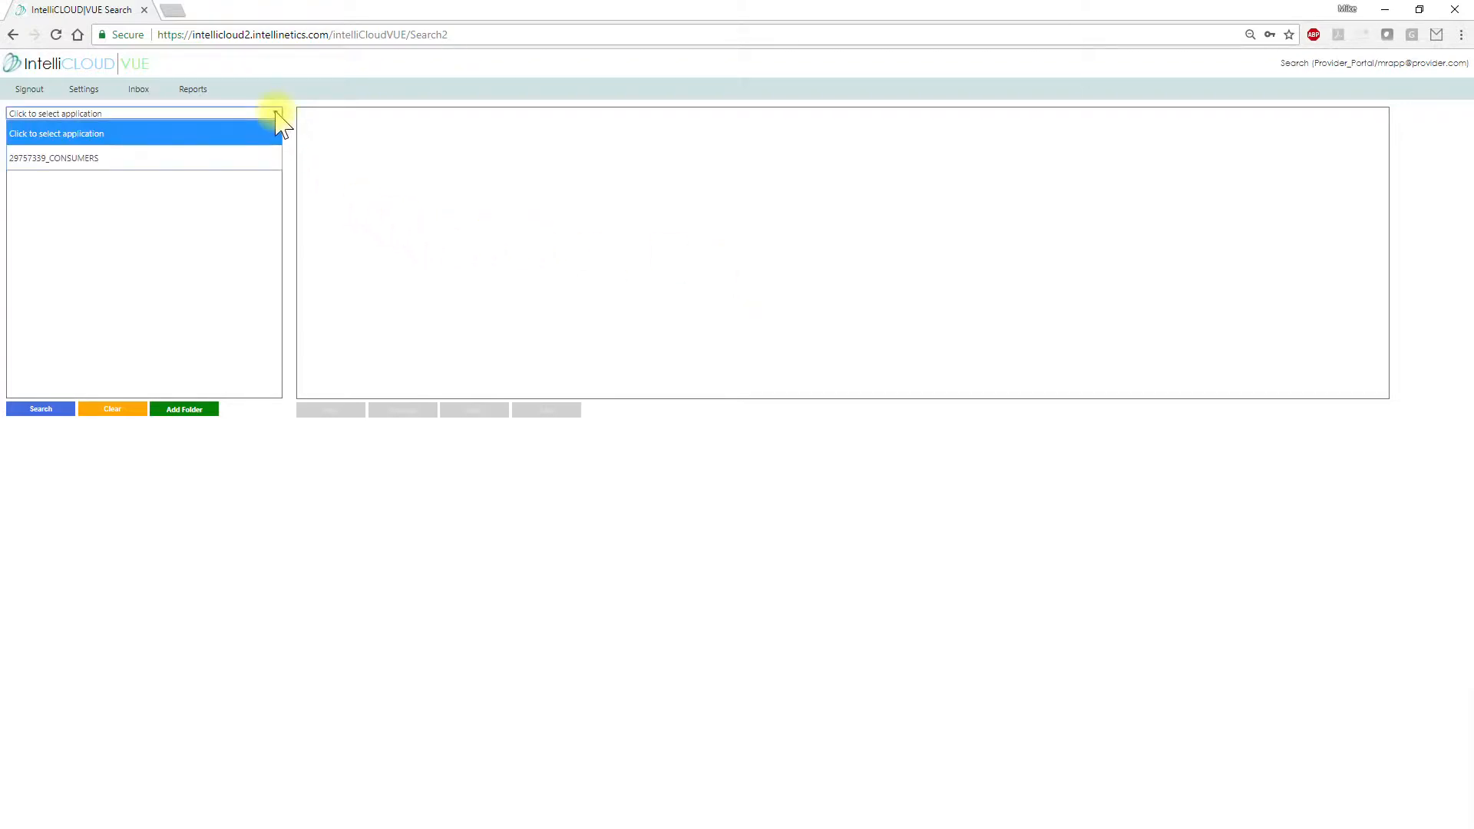
click(95, 157)
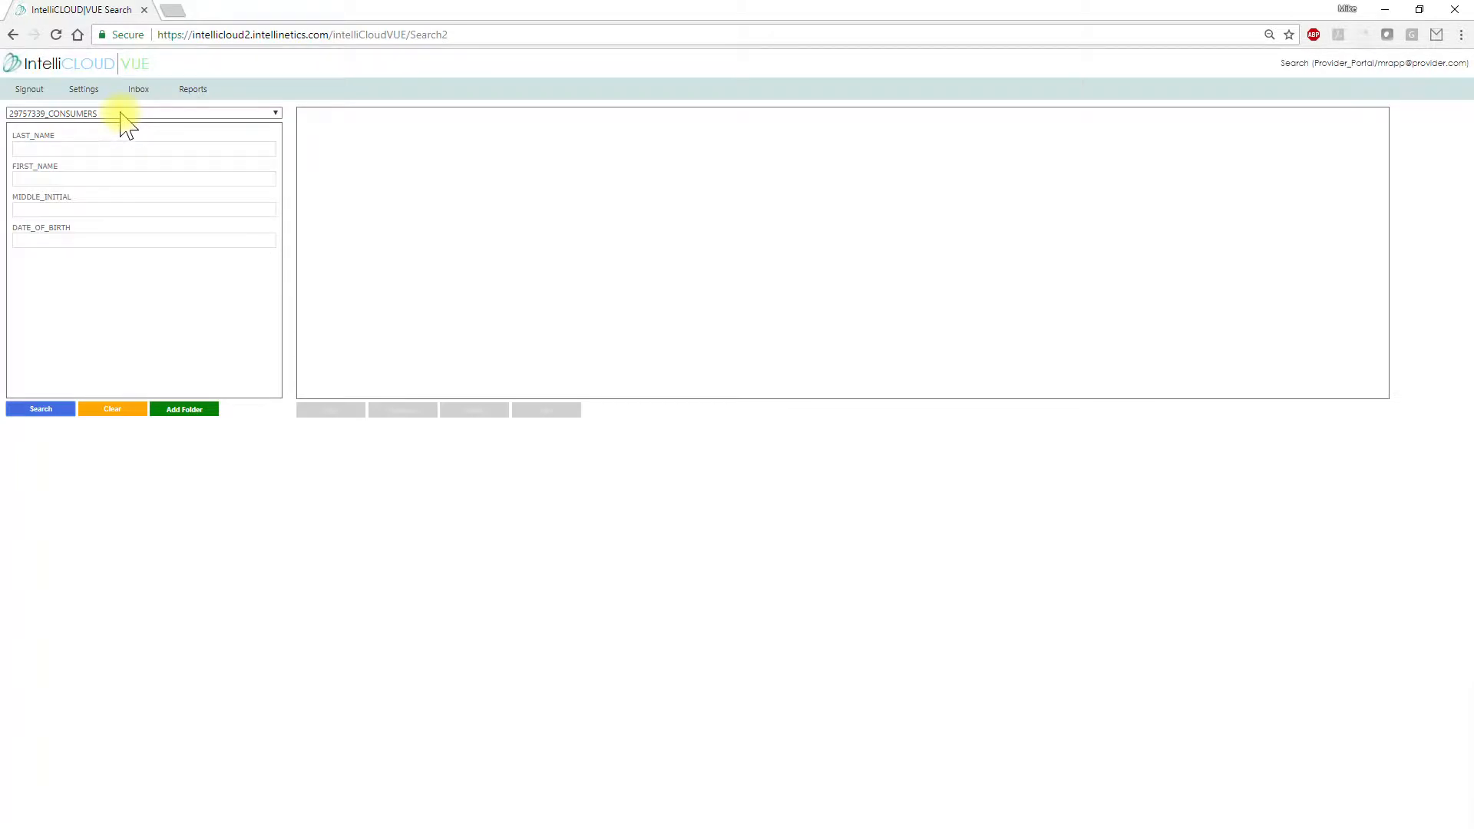
click(67, 149)
click(62, 179)
click(66, 241)
click(70, 179)
click(76, 149)
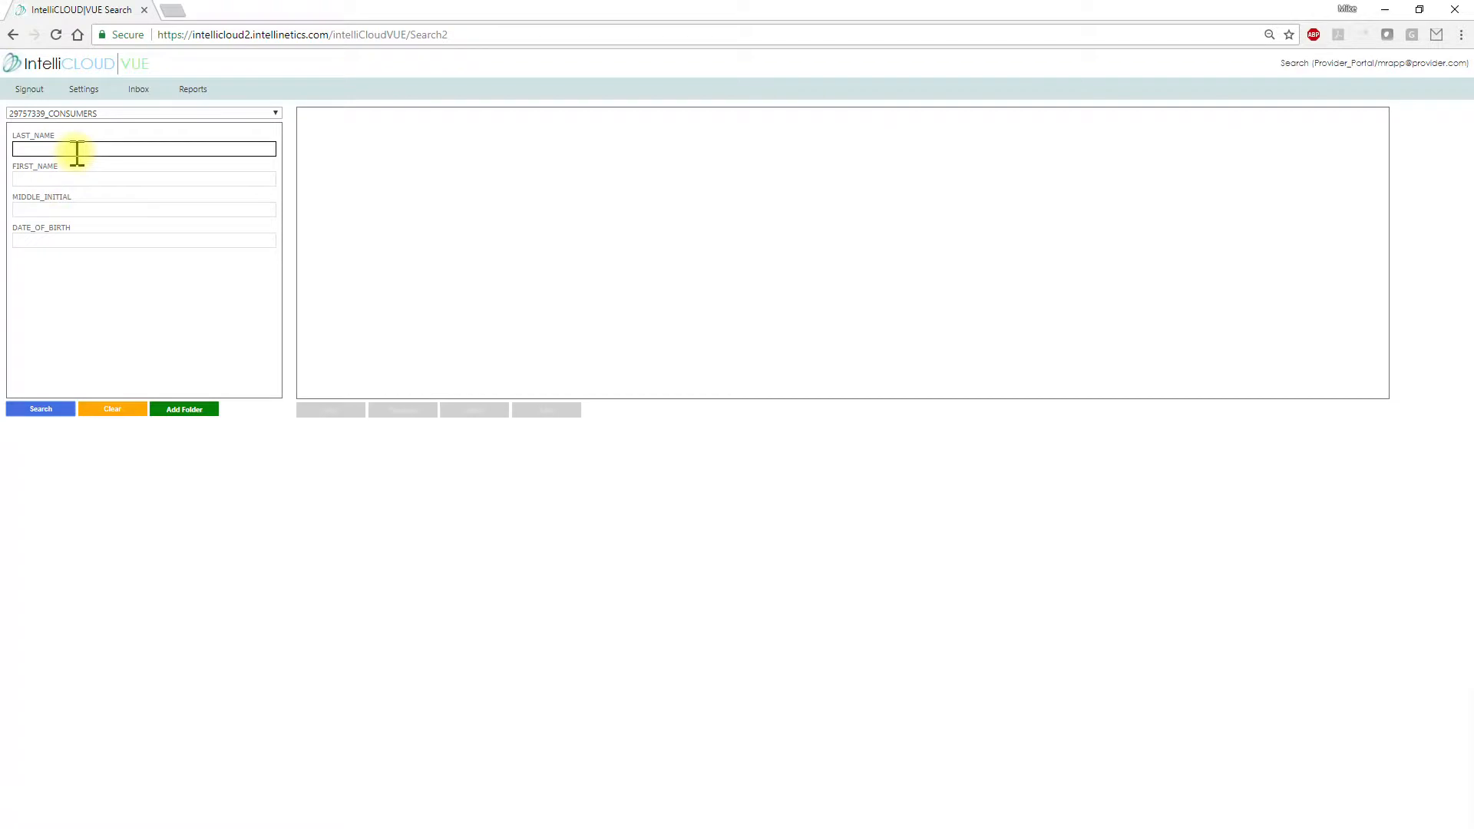
click(47, 412)
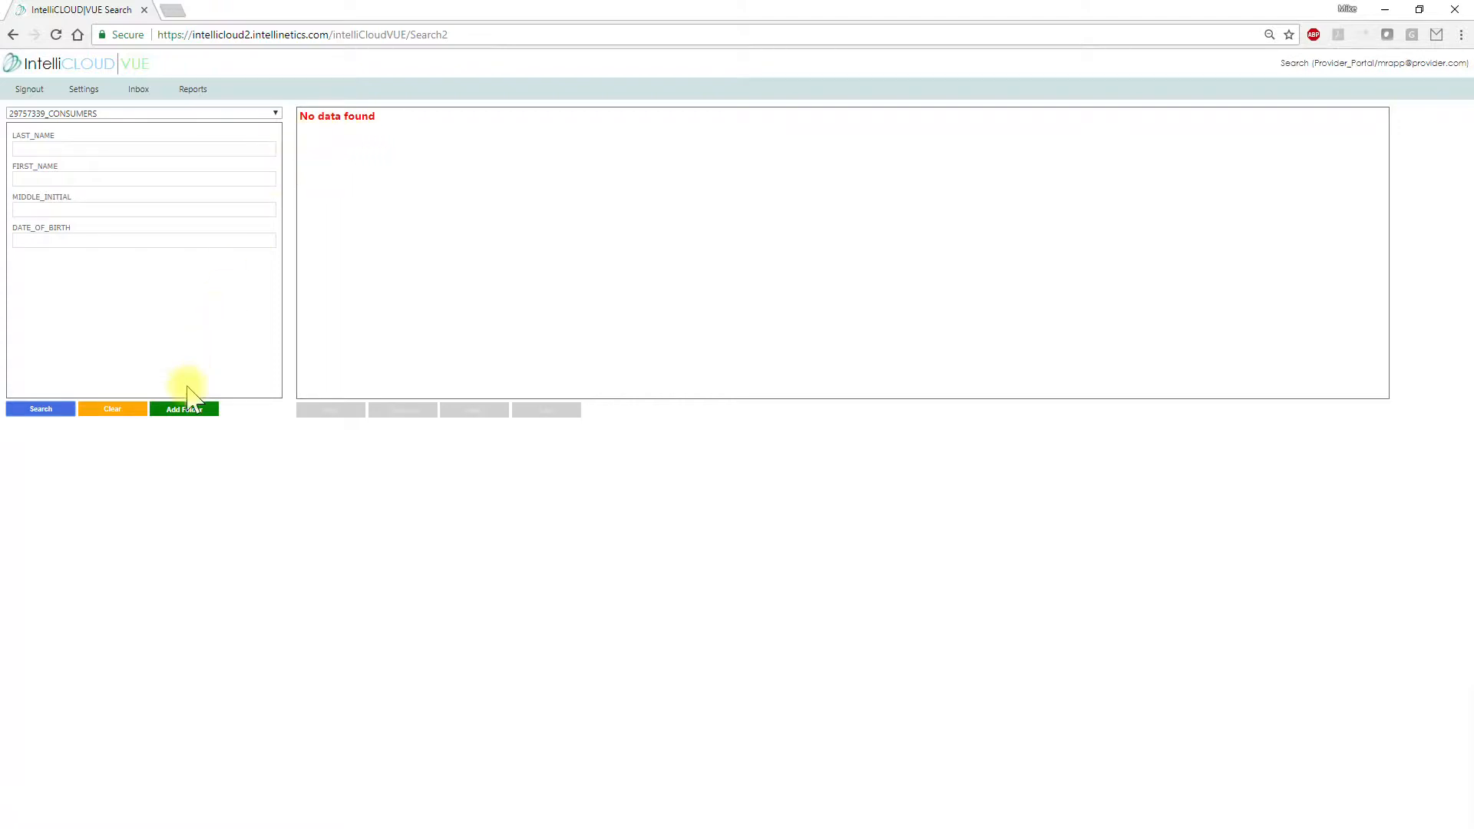
click(185, 413)
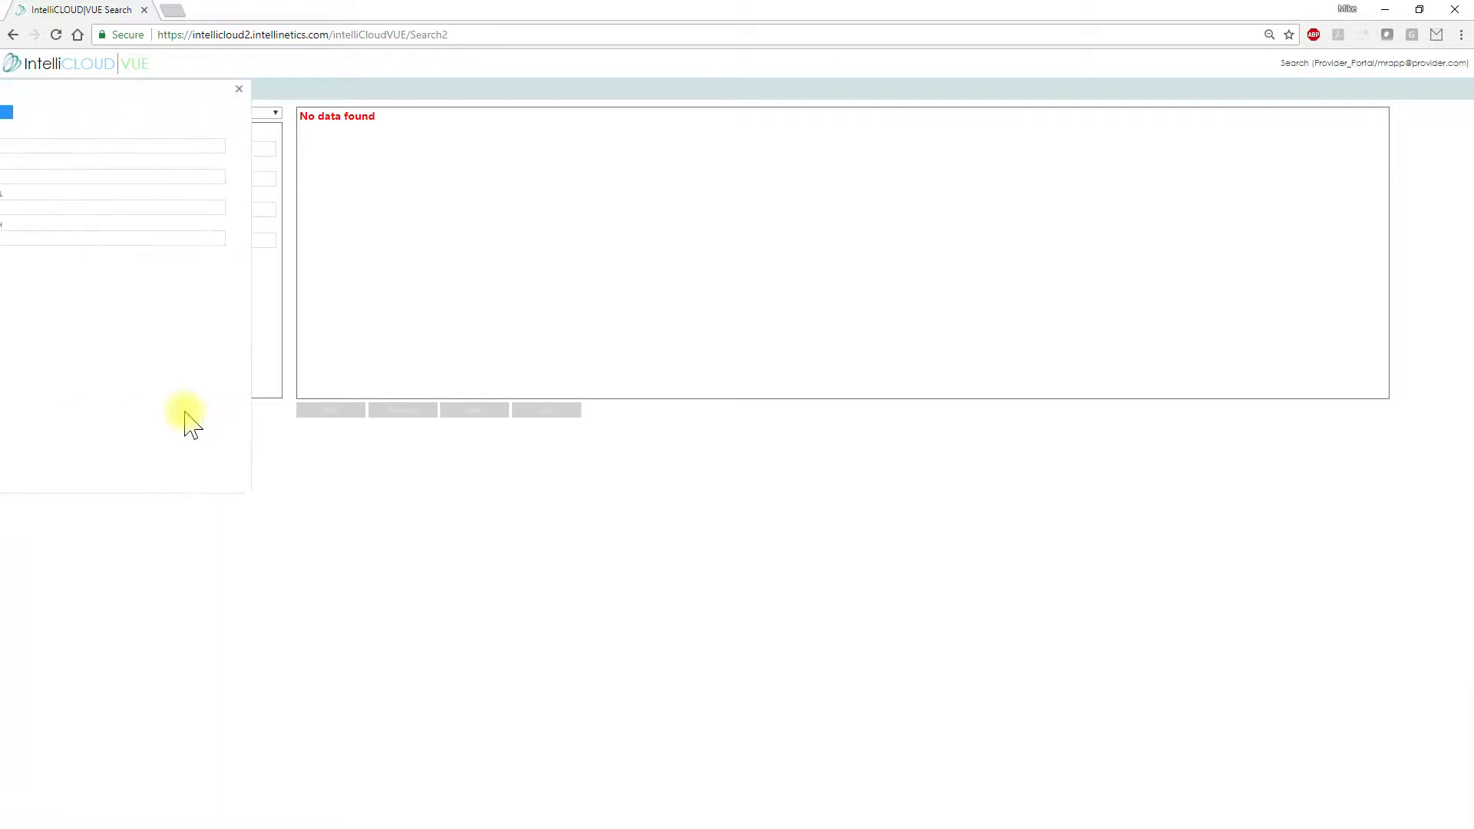
Save a new folder with the patient's last name, first name, middle initial and birth date, then close the form
click(39, 146)
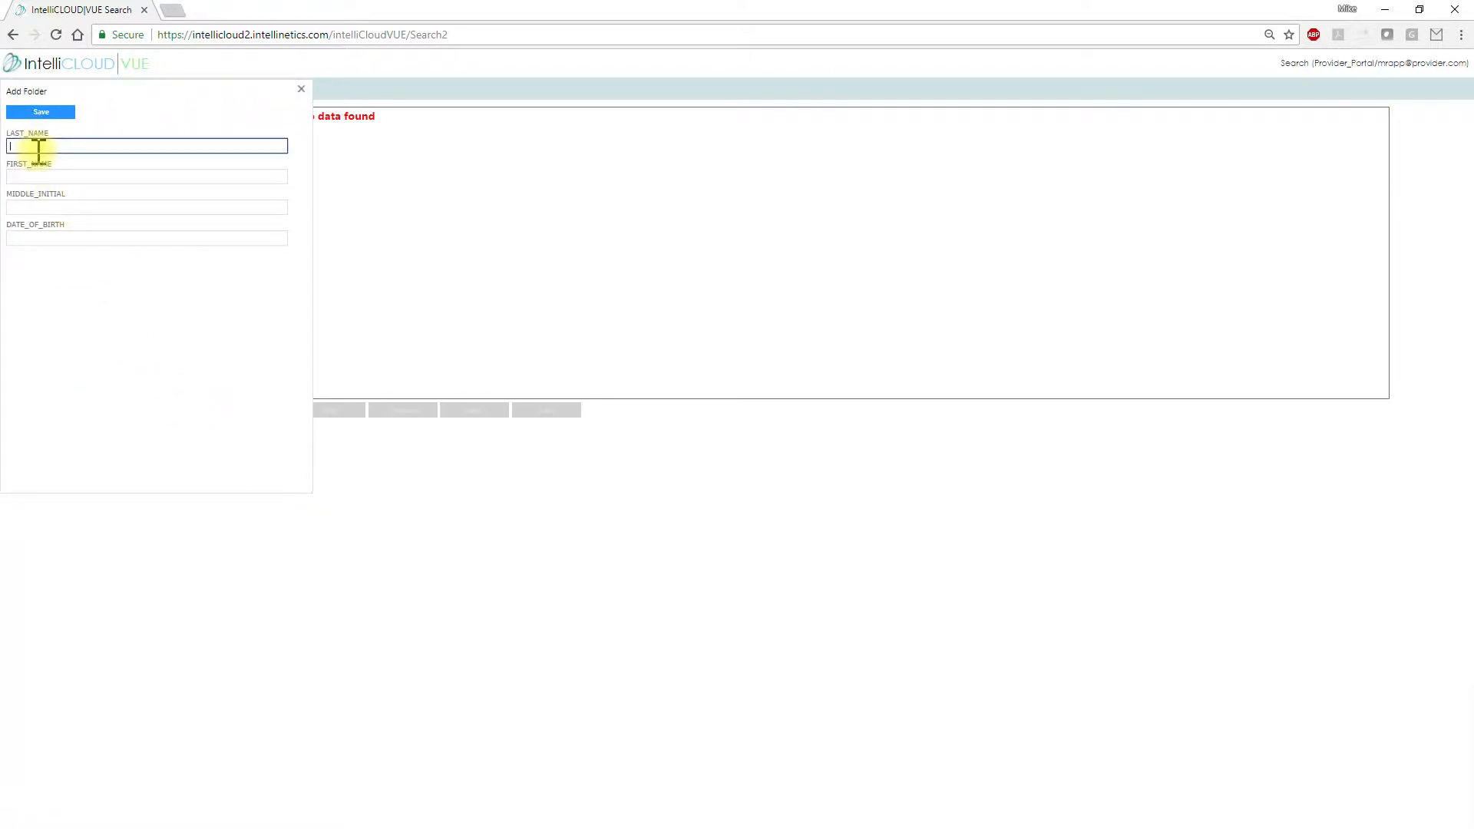
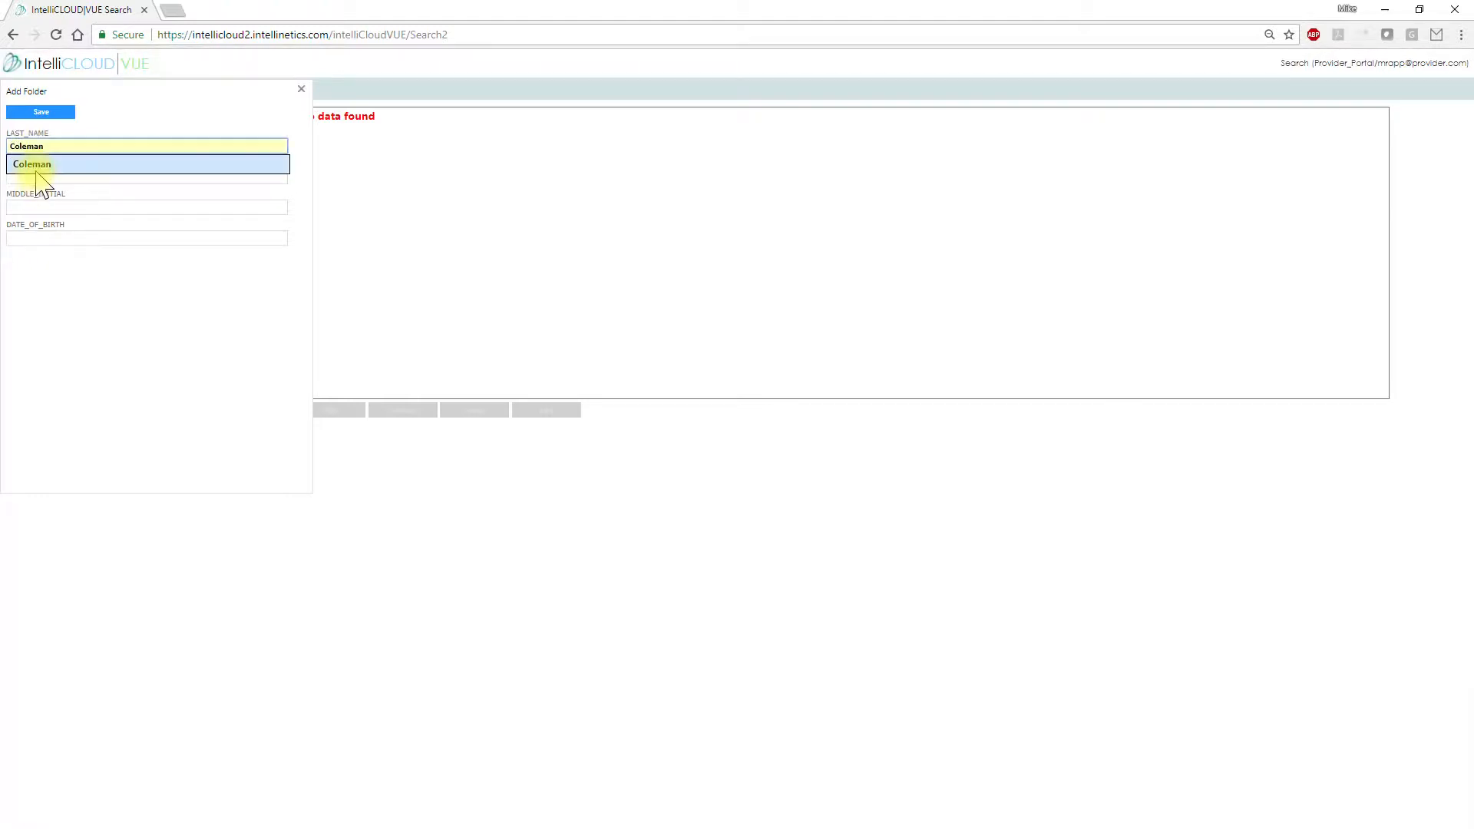
click(37, 166)
click(36, 178)
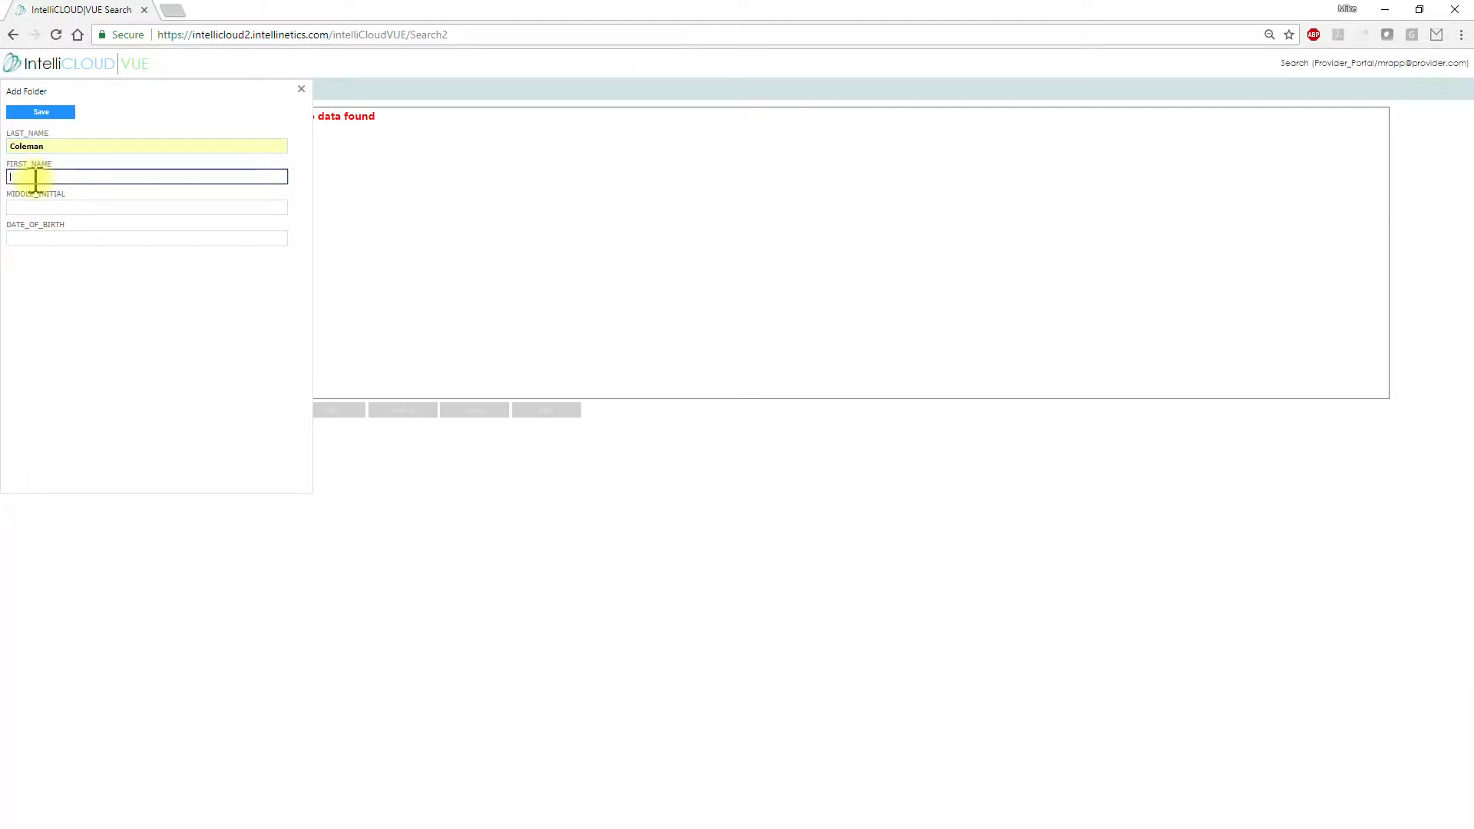
click(34, 195)
click(33, 204)
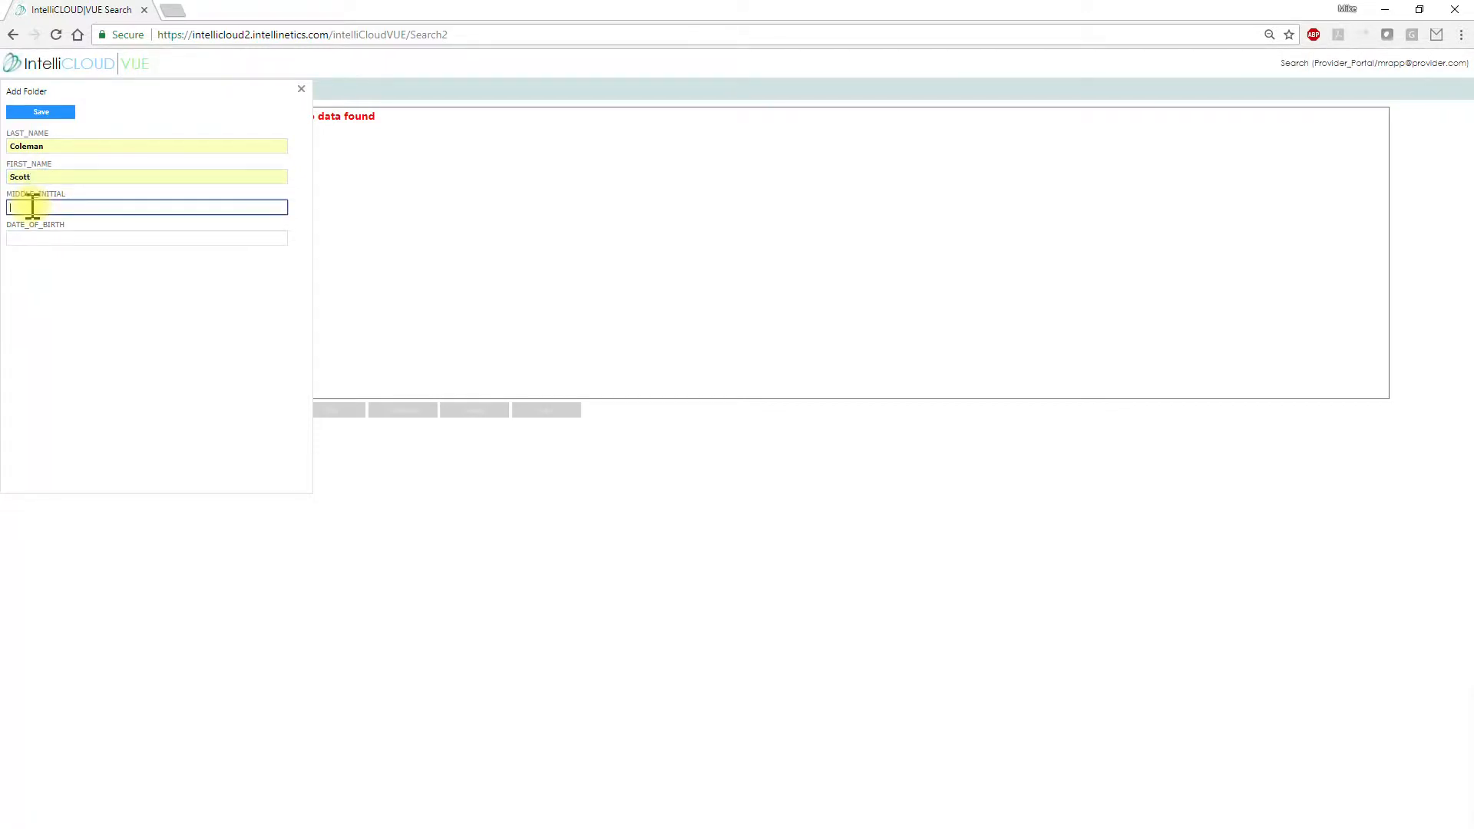
click(33, 238)
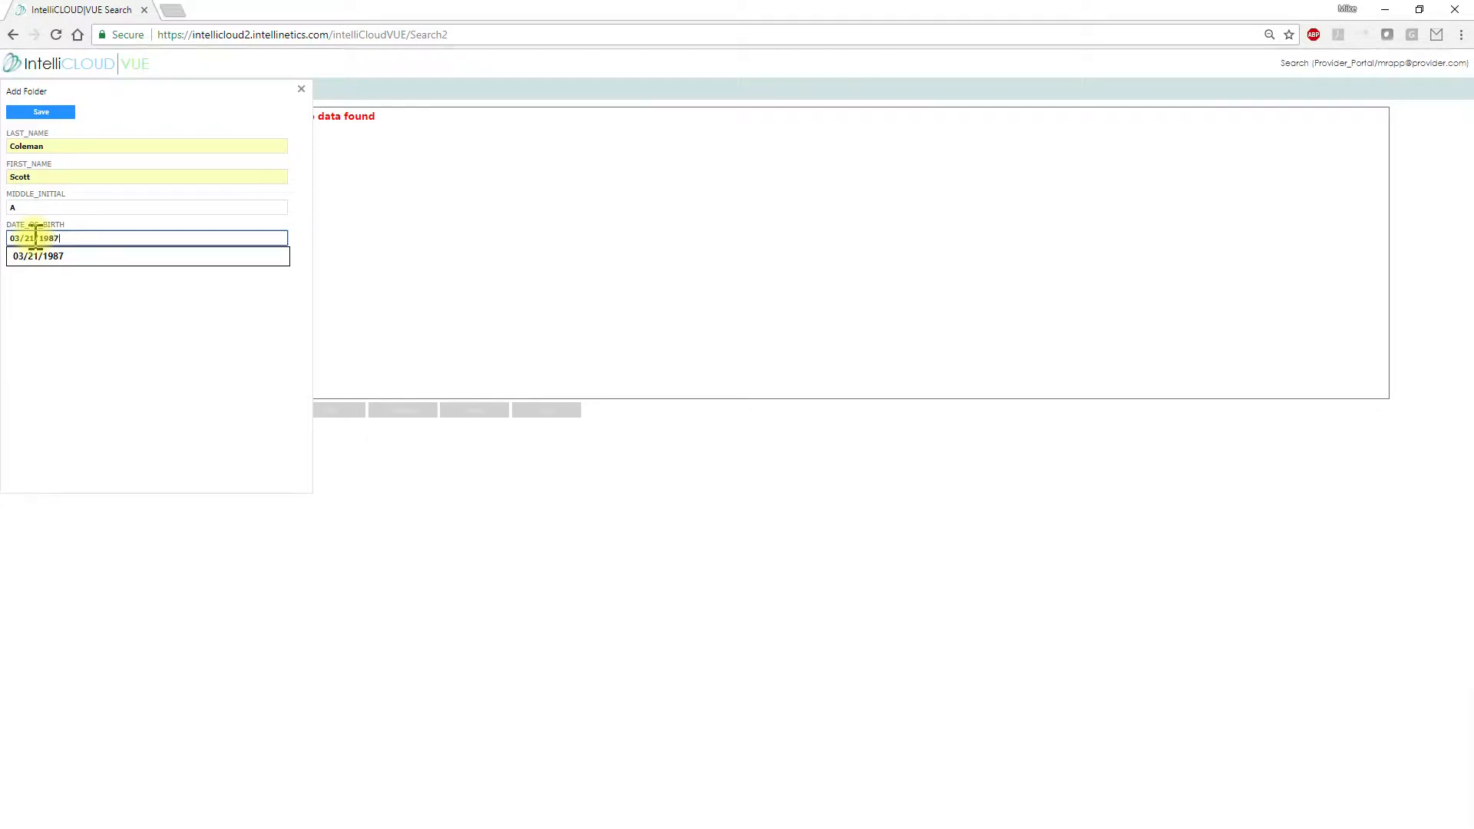
click(41, 113)
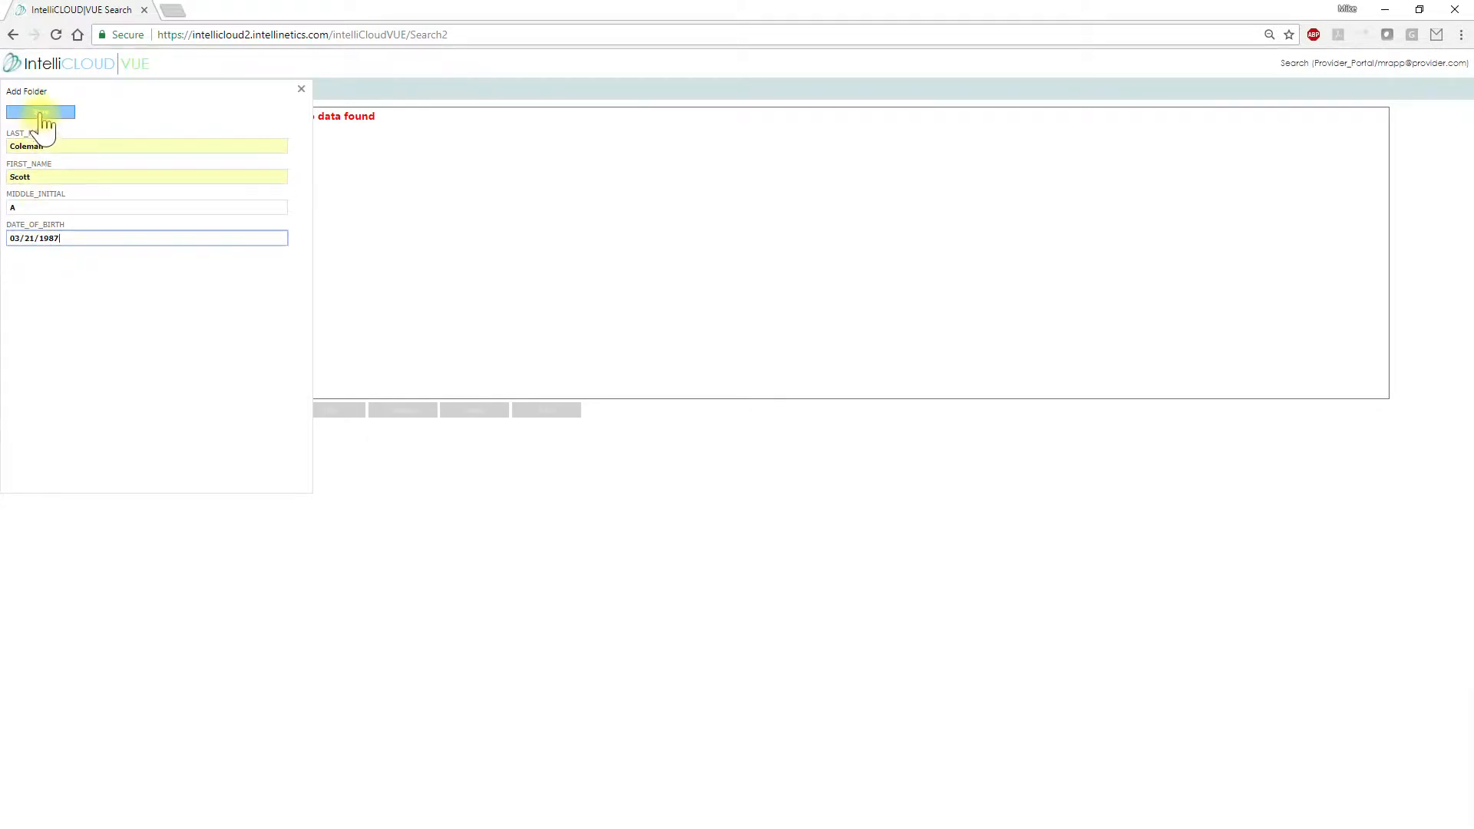
click(300, 91)
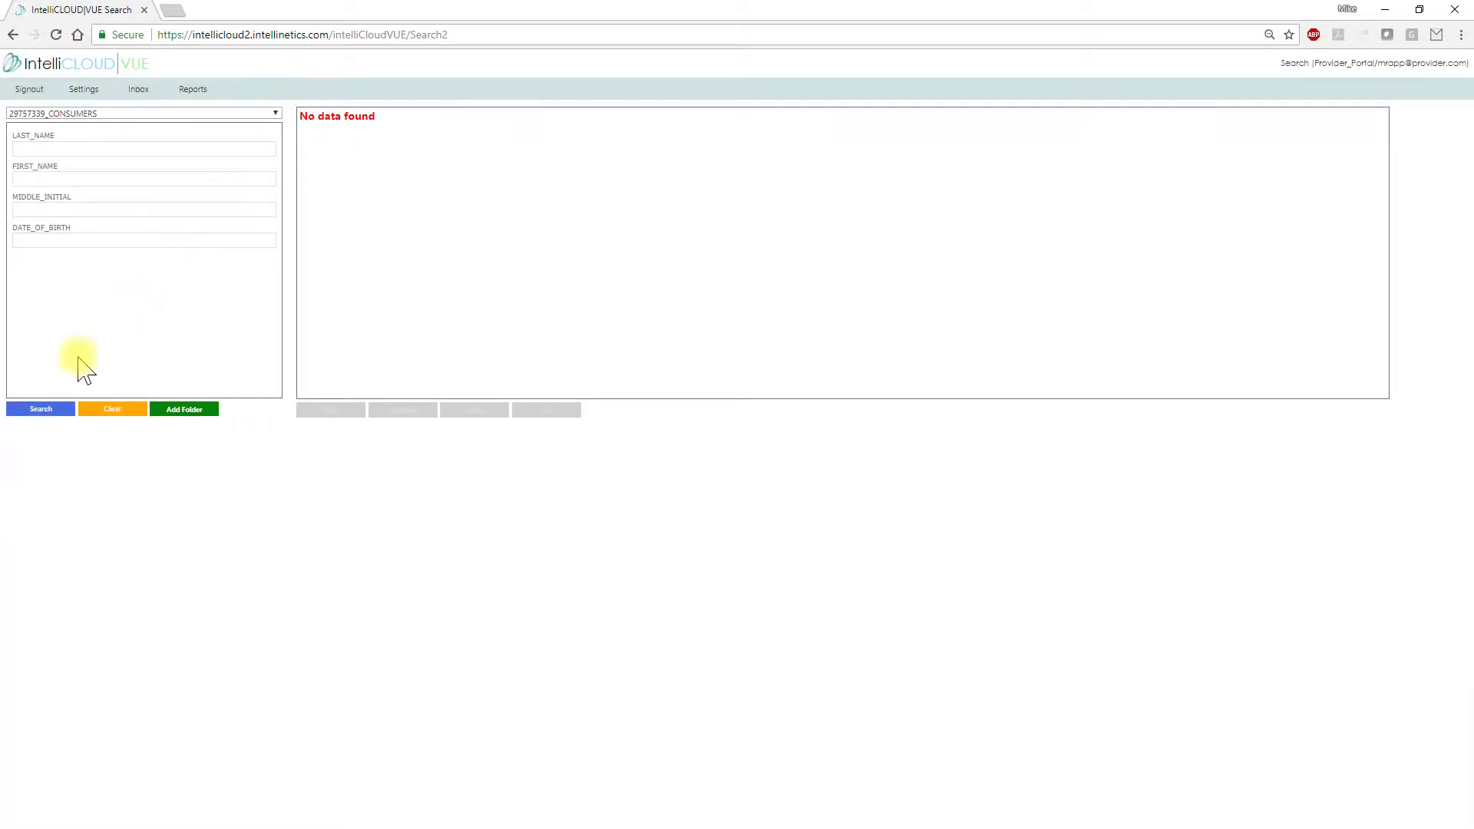
Search the application and open the found consumer folder in its own tab
click(43, 411)
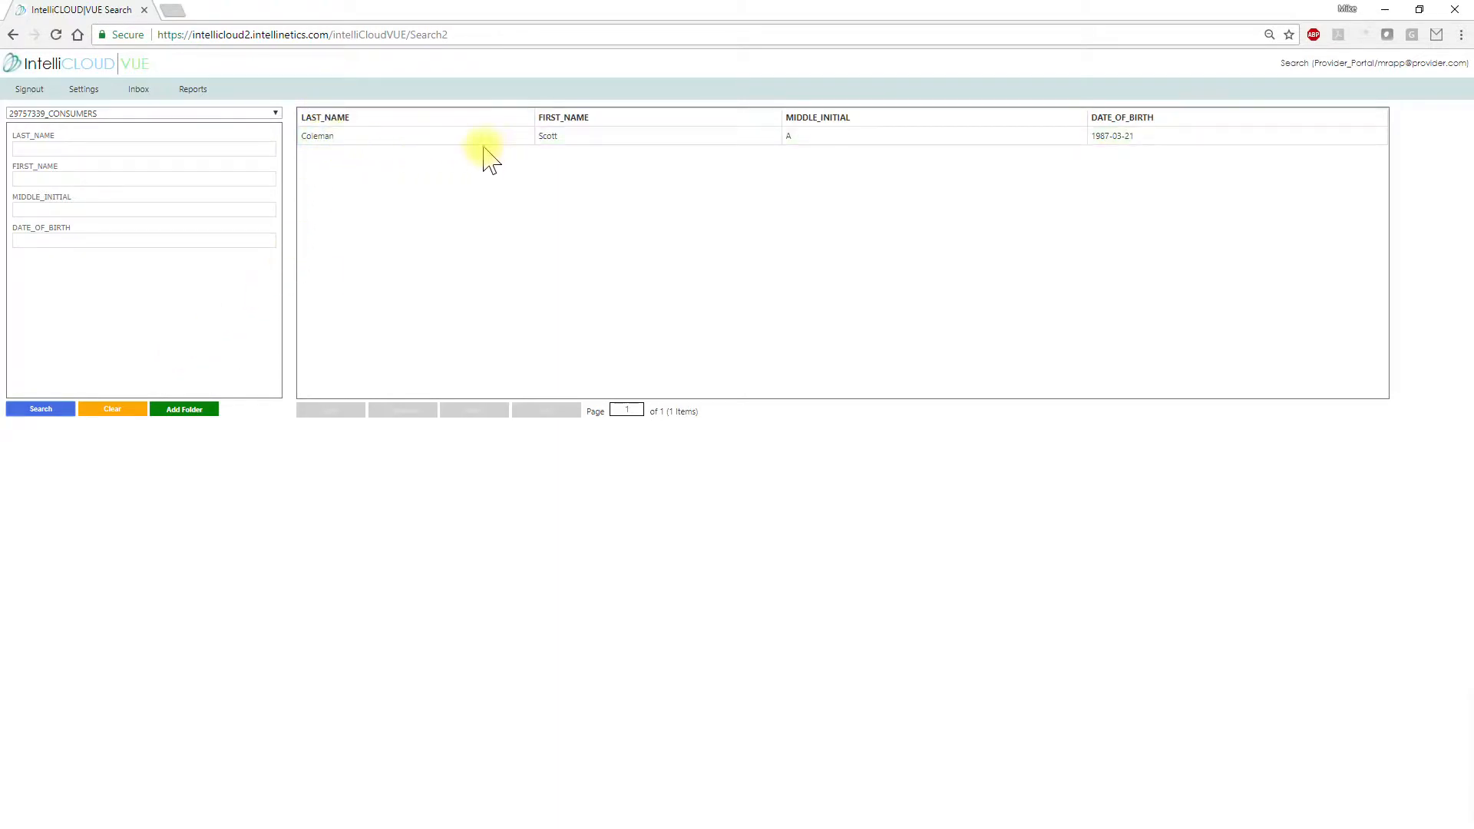
click(1173, 139)
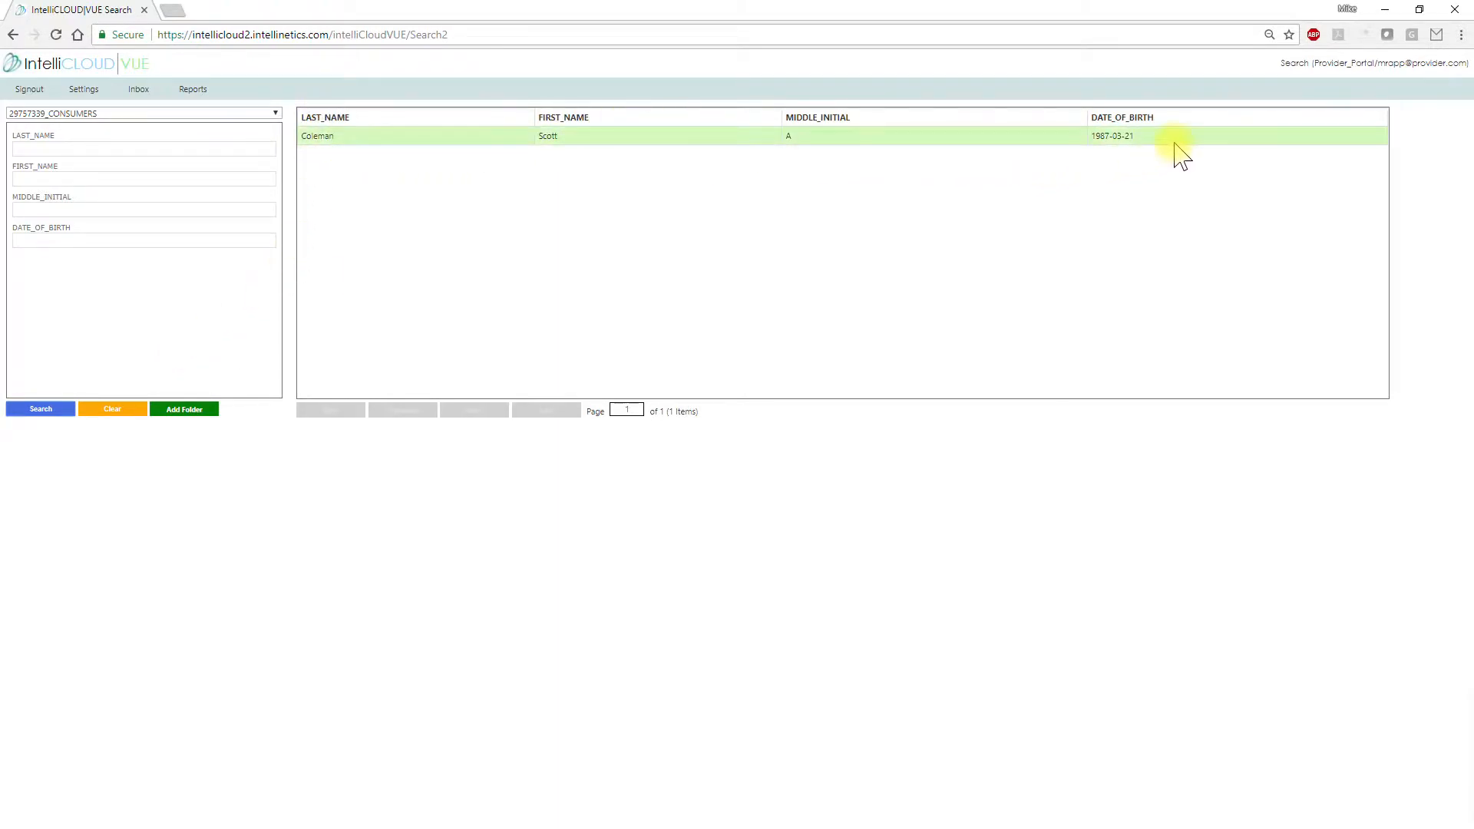
click(187, 411)
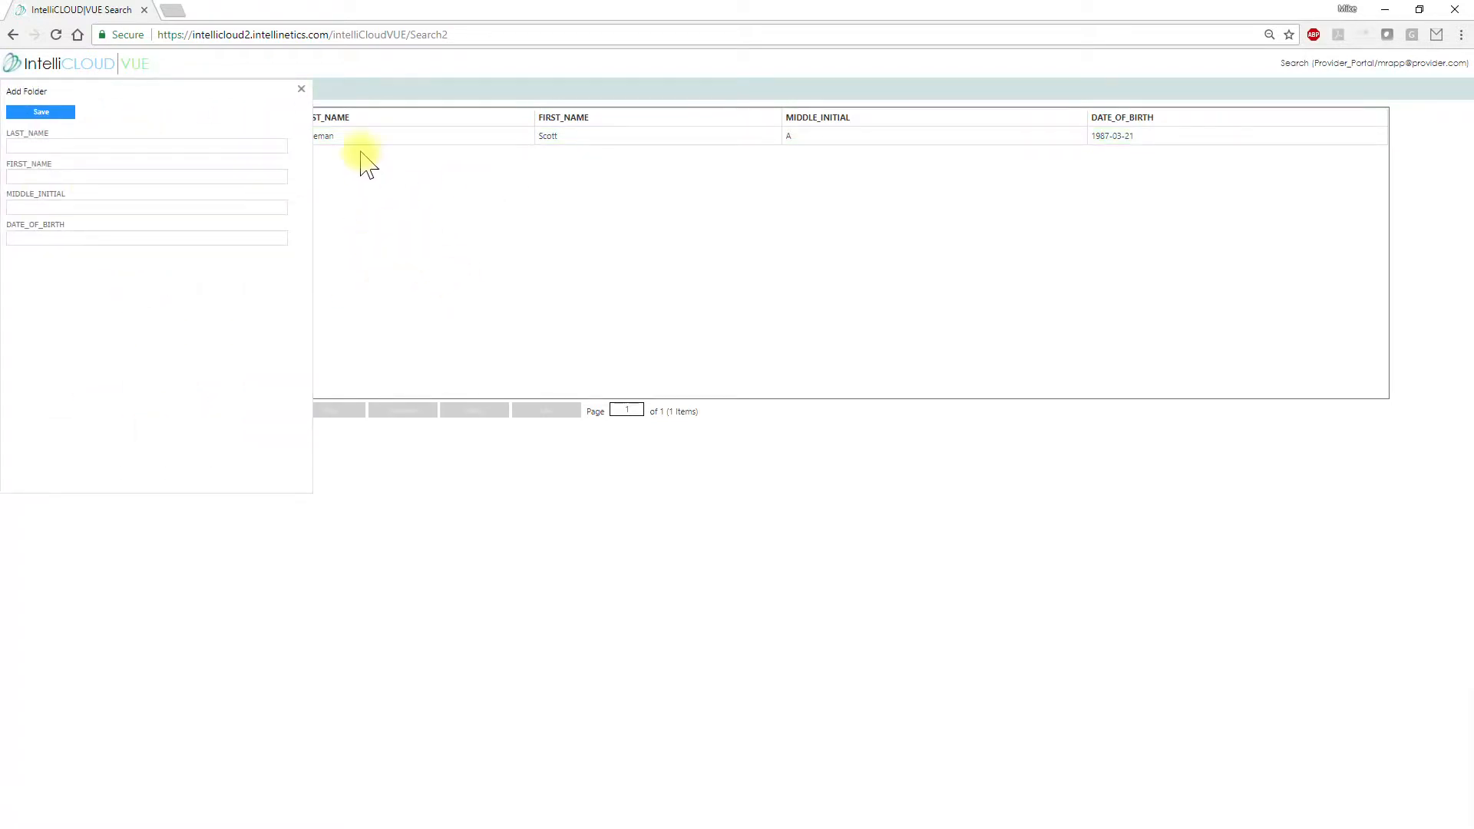
click(301, 86)
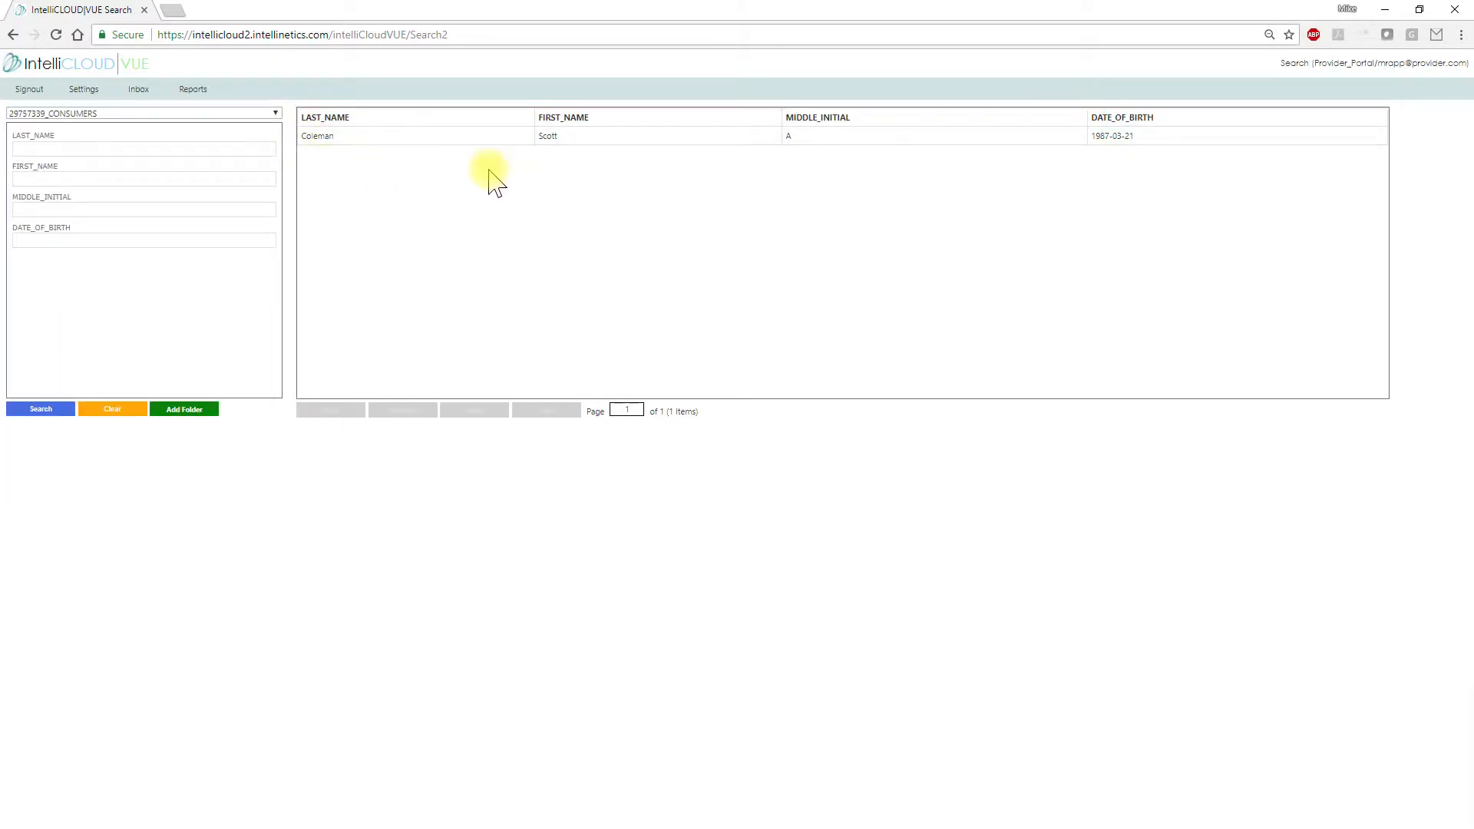
click(455, 138)
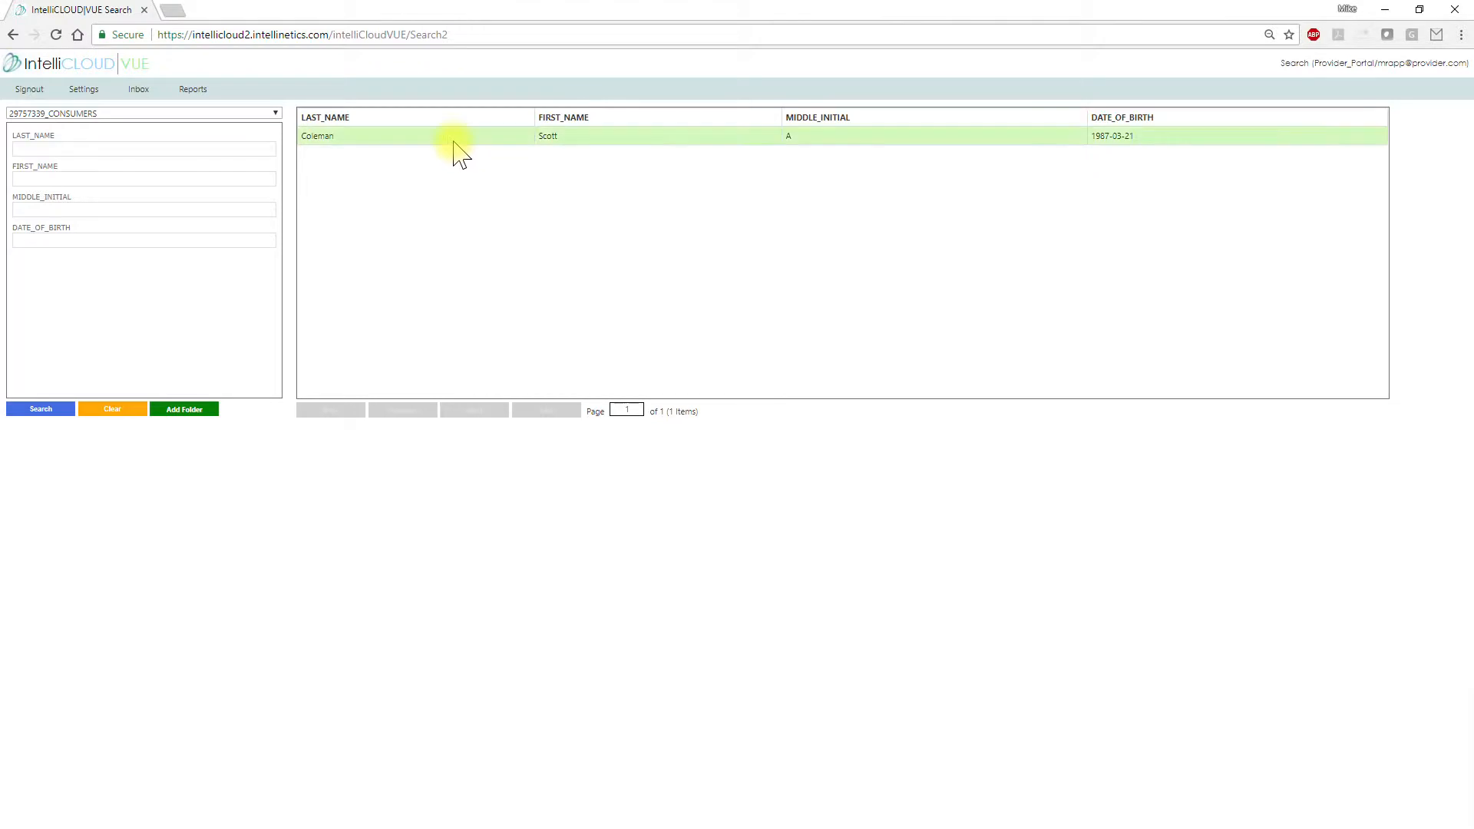
double_click(467, 141)
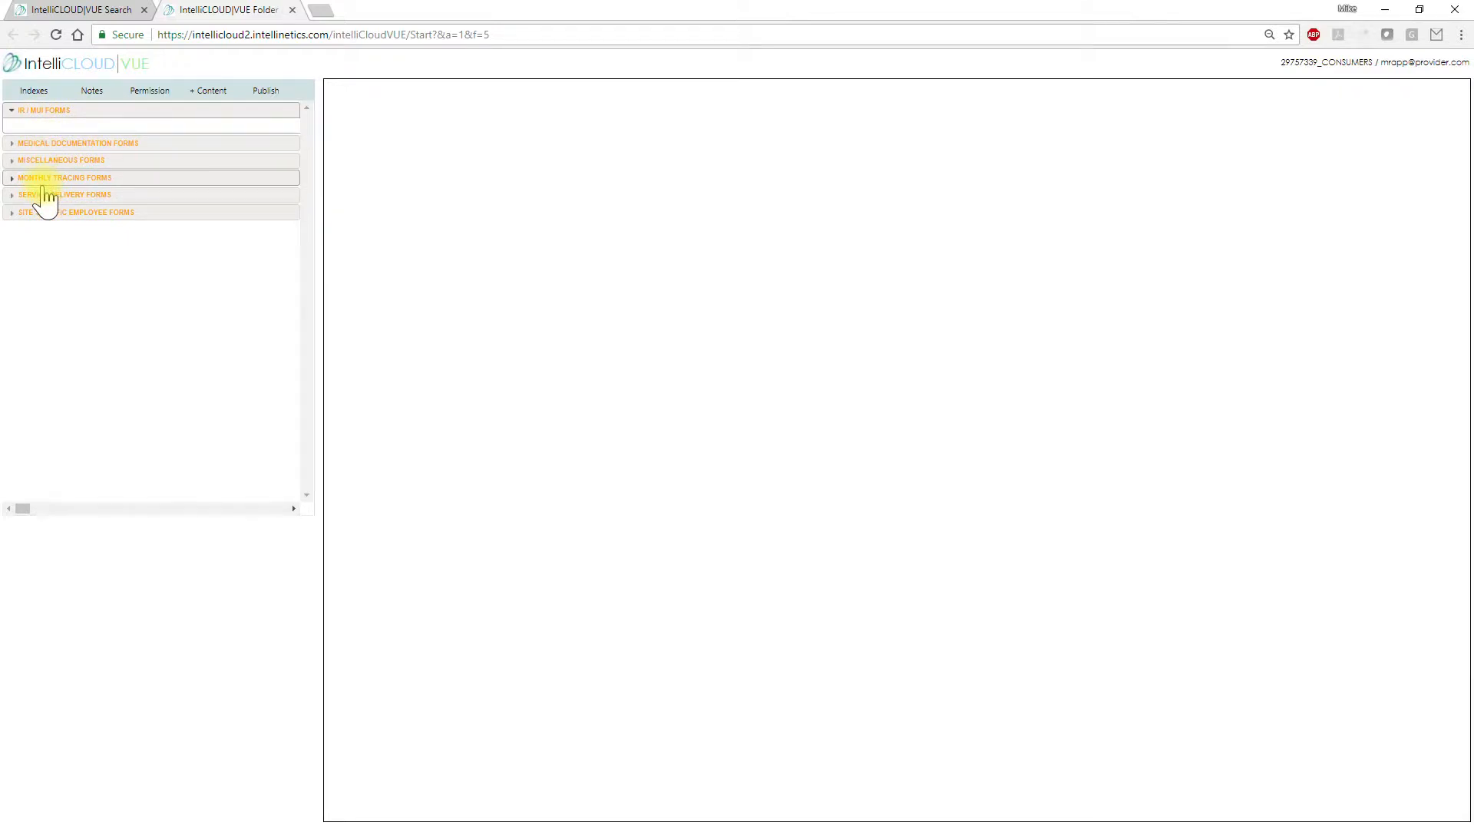
Expand the Medical Documentation Forms subfolder and start adding content to it
click(43, 145)
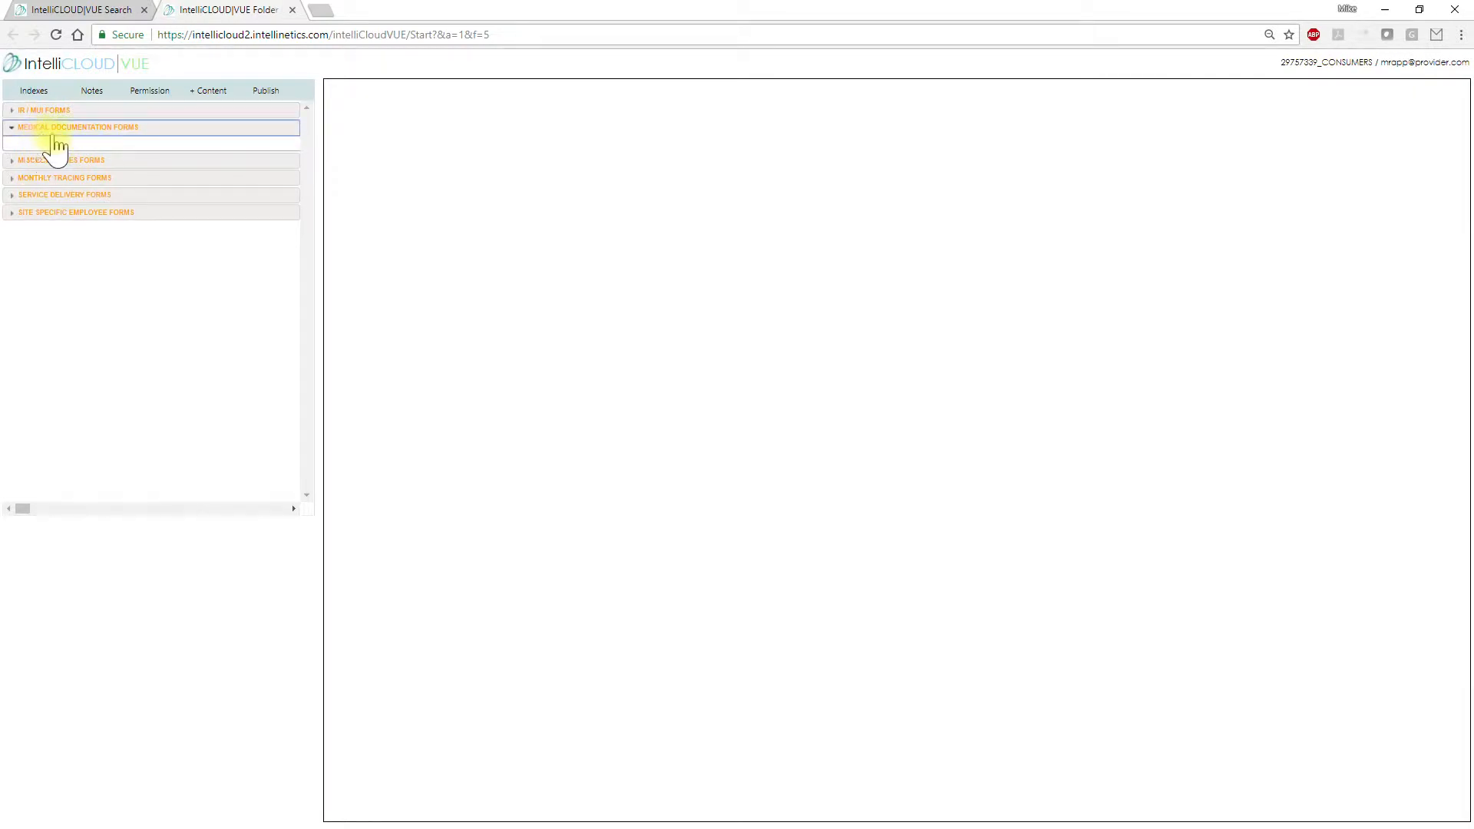
click(206, 91)
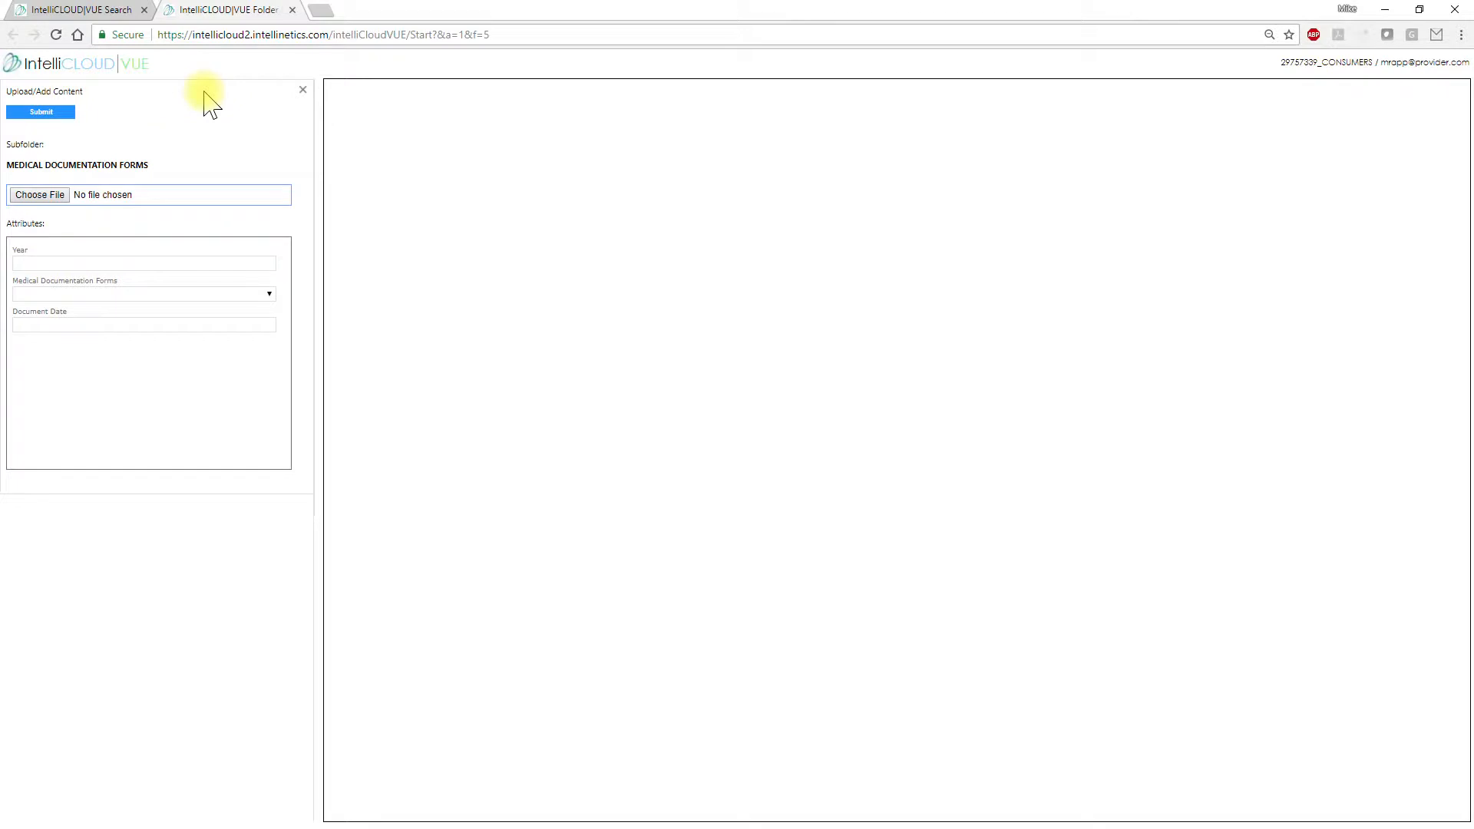
Attach Generic Medical.doc from the Documents for Upload folder to the upload form
click(49, 201)
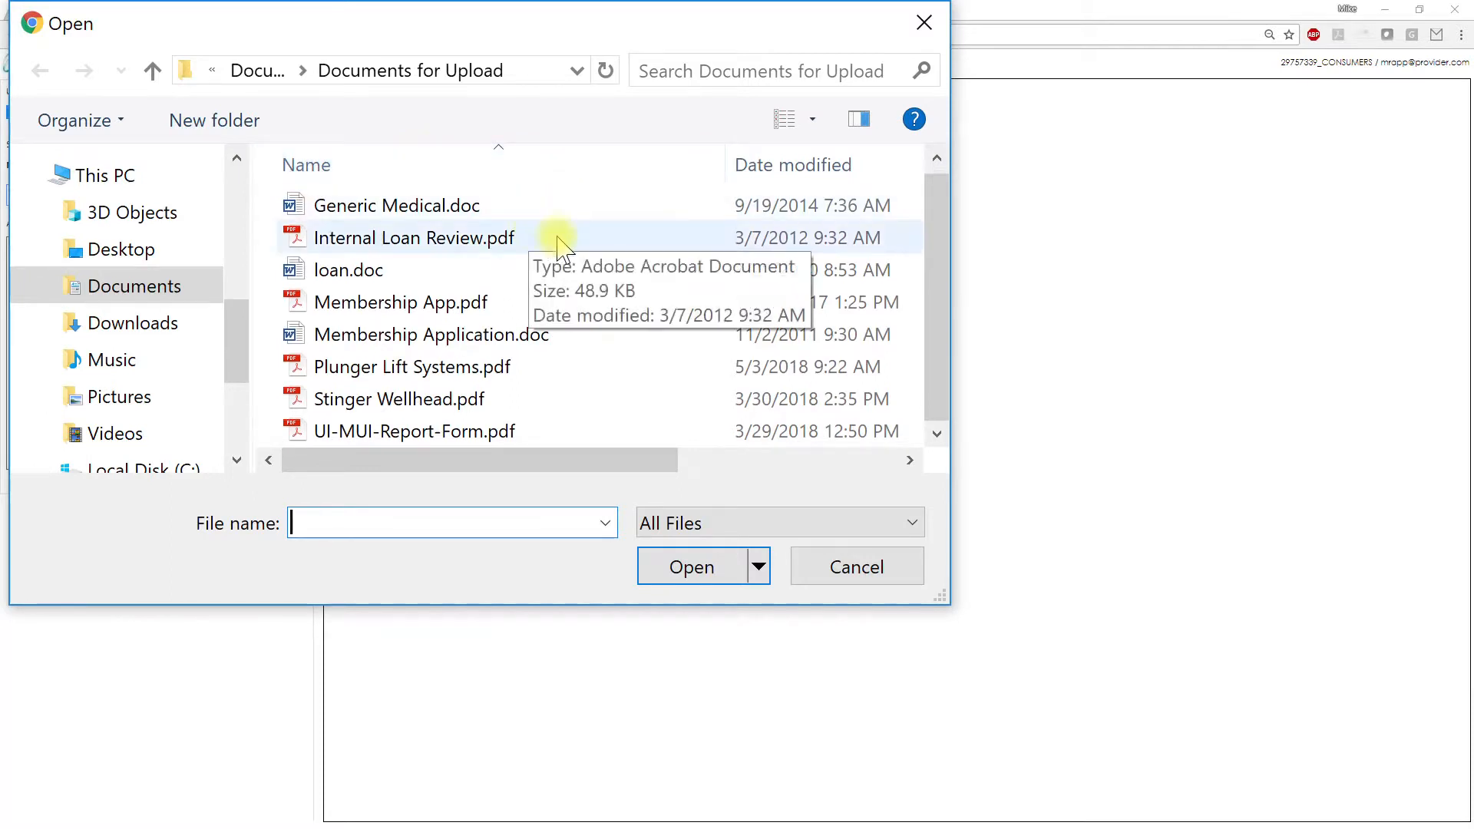
scroll(610, 278, up, 1)
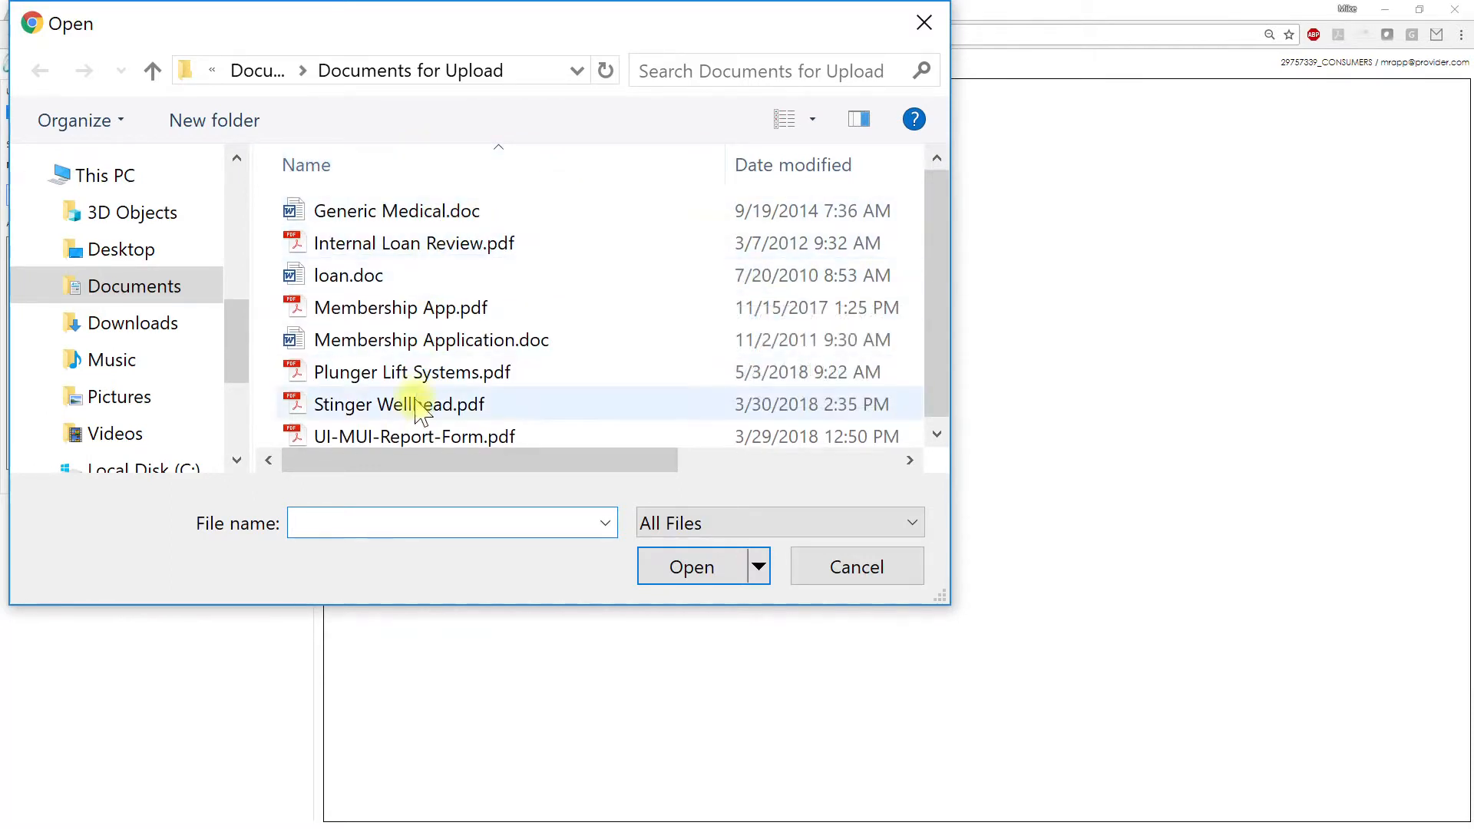
click(370, 219)
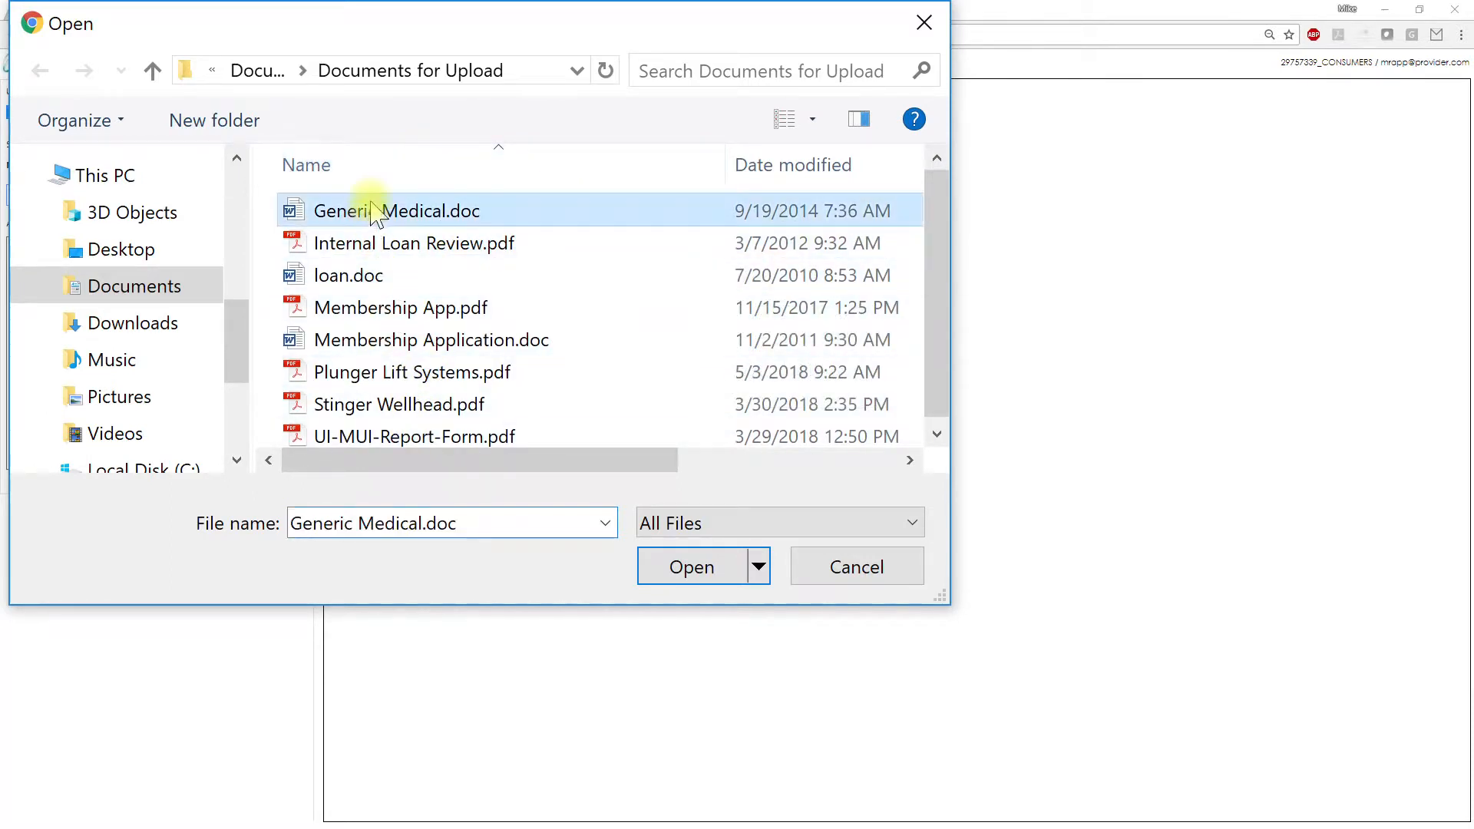
click(687, 567)
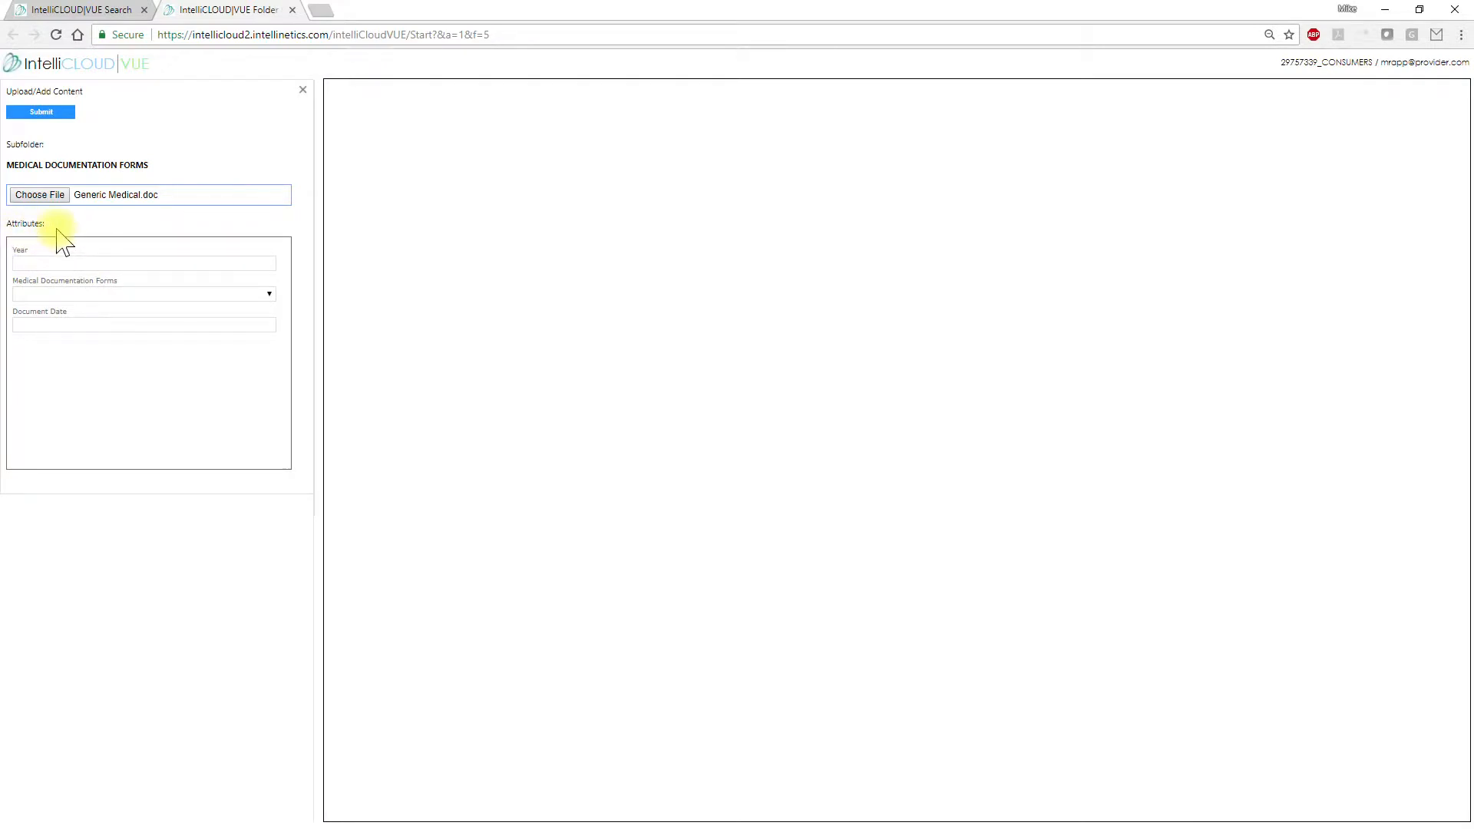
click(39, 263)
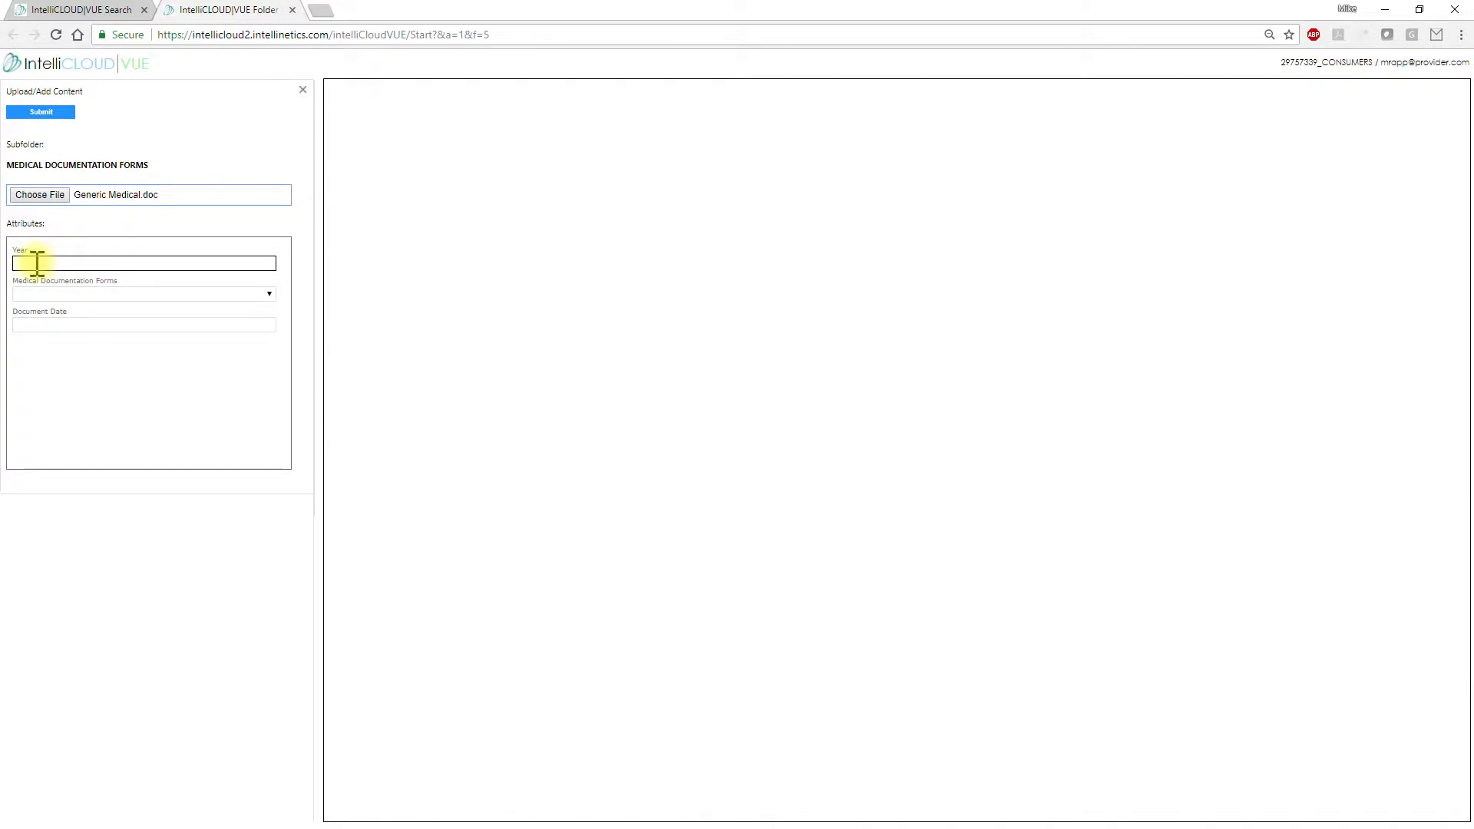
Tag the upload with Year 2018, form Medical Consent and document date 04/21/2018, then submit
click(38, 293)
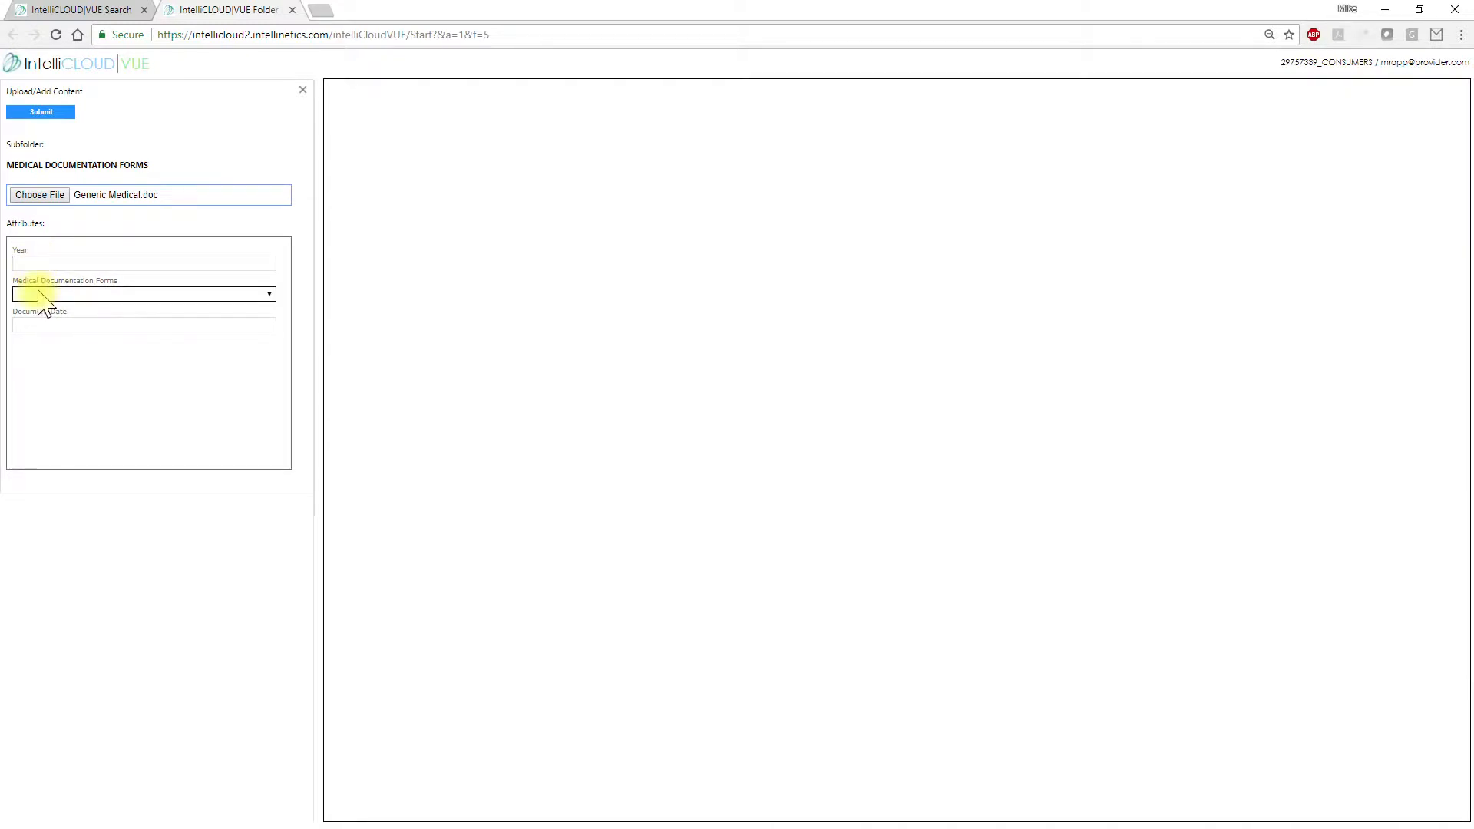
click(46, 324)
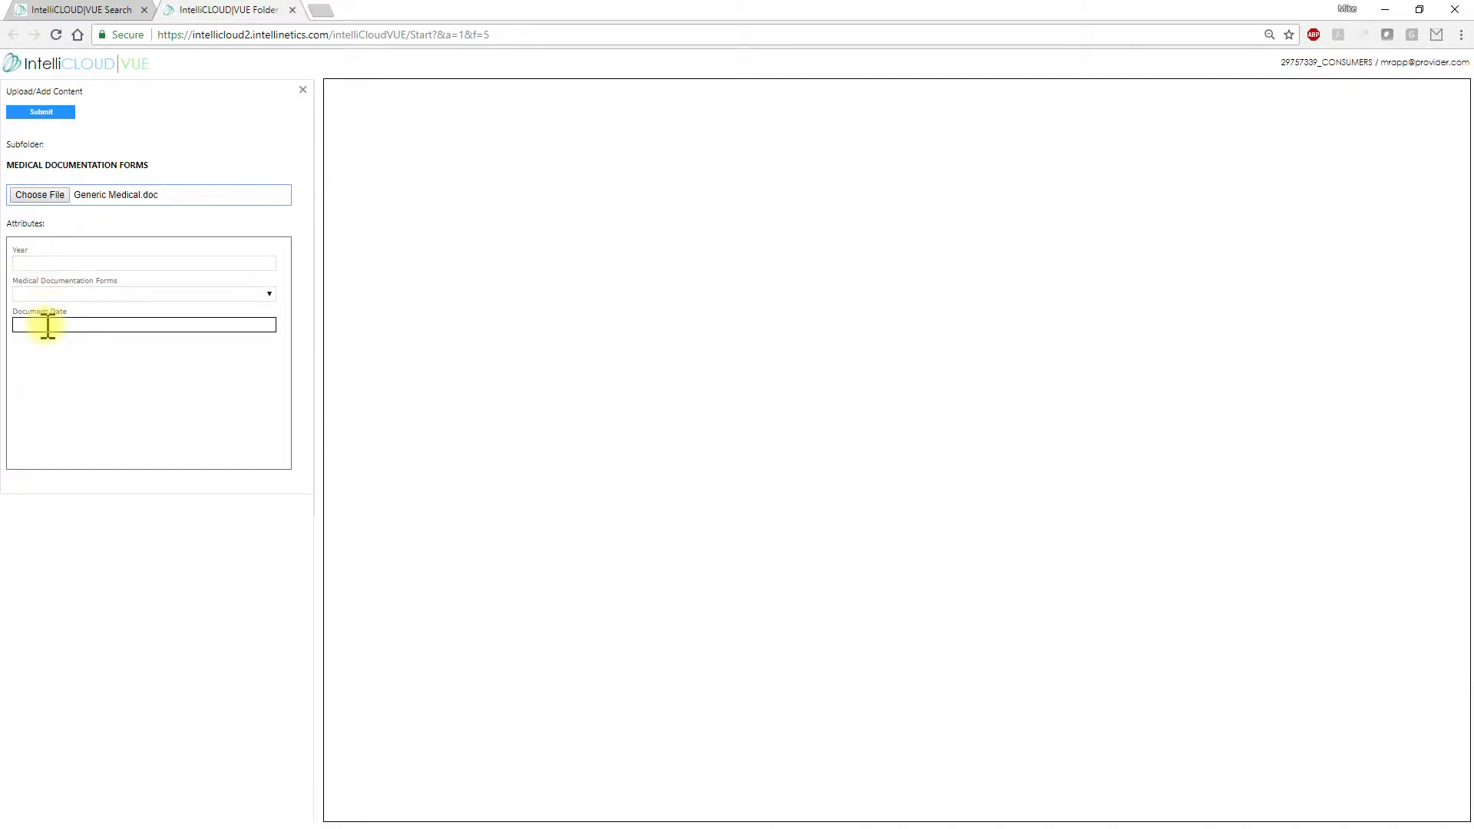
click(38, 263)
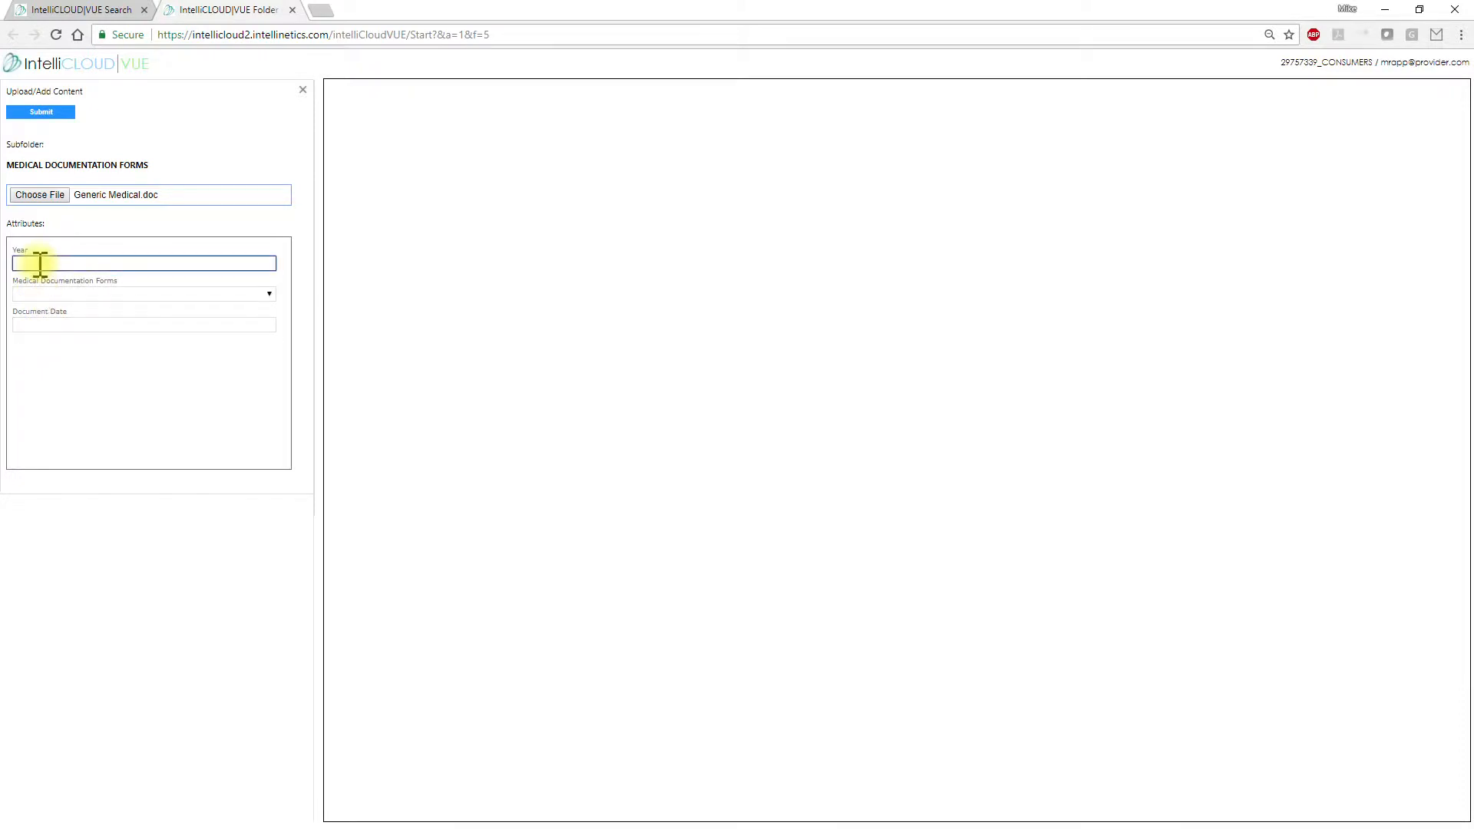
text(2018)
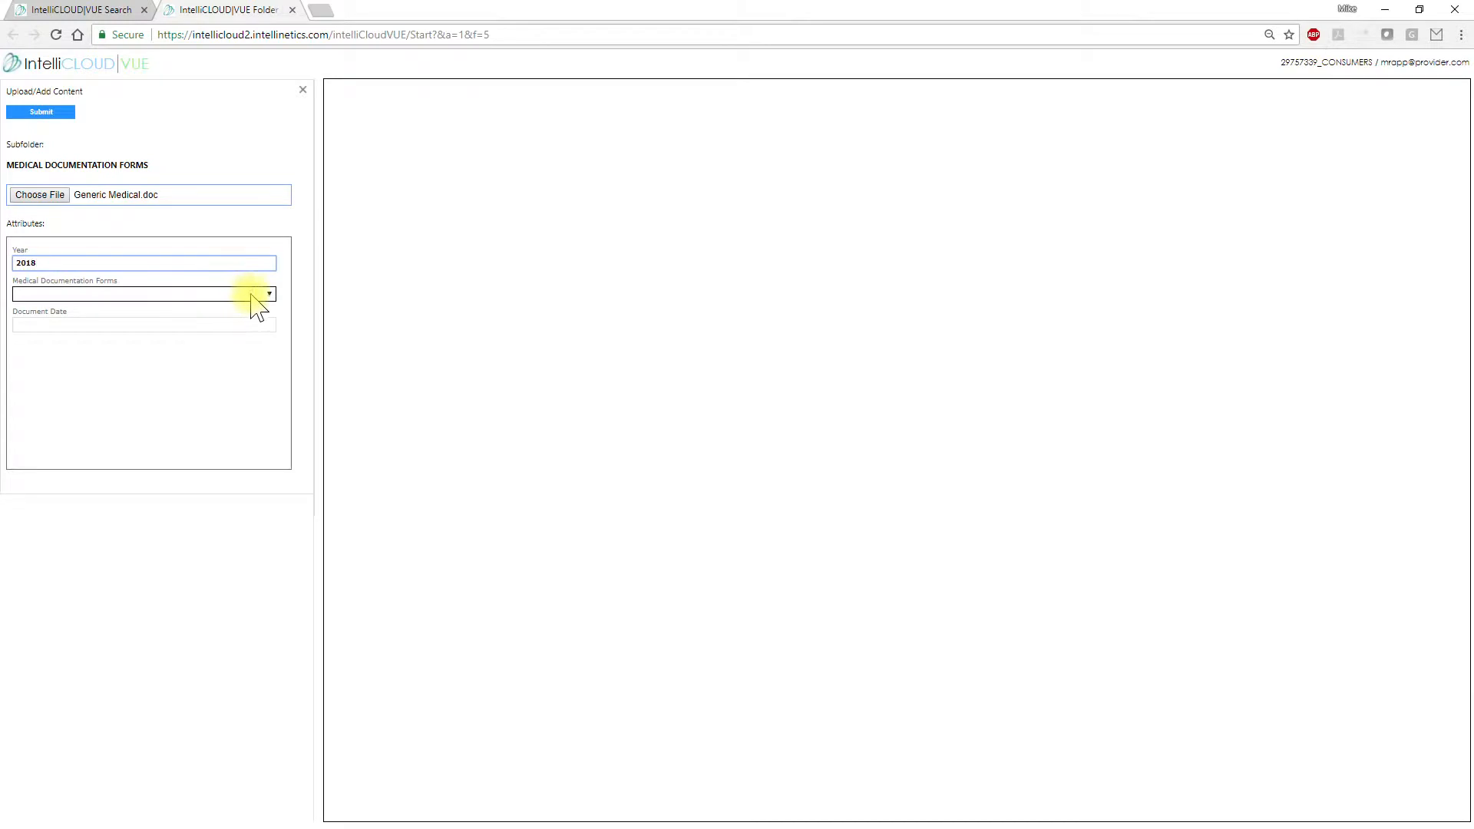
click(237, 295)
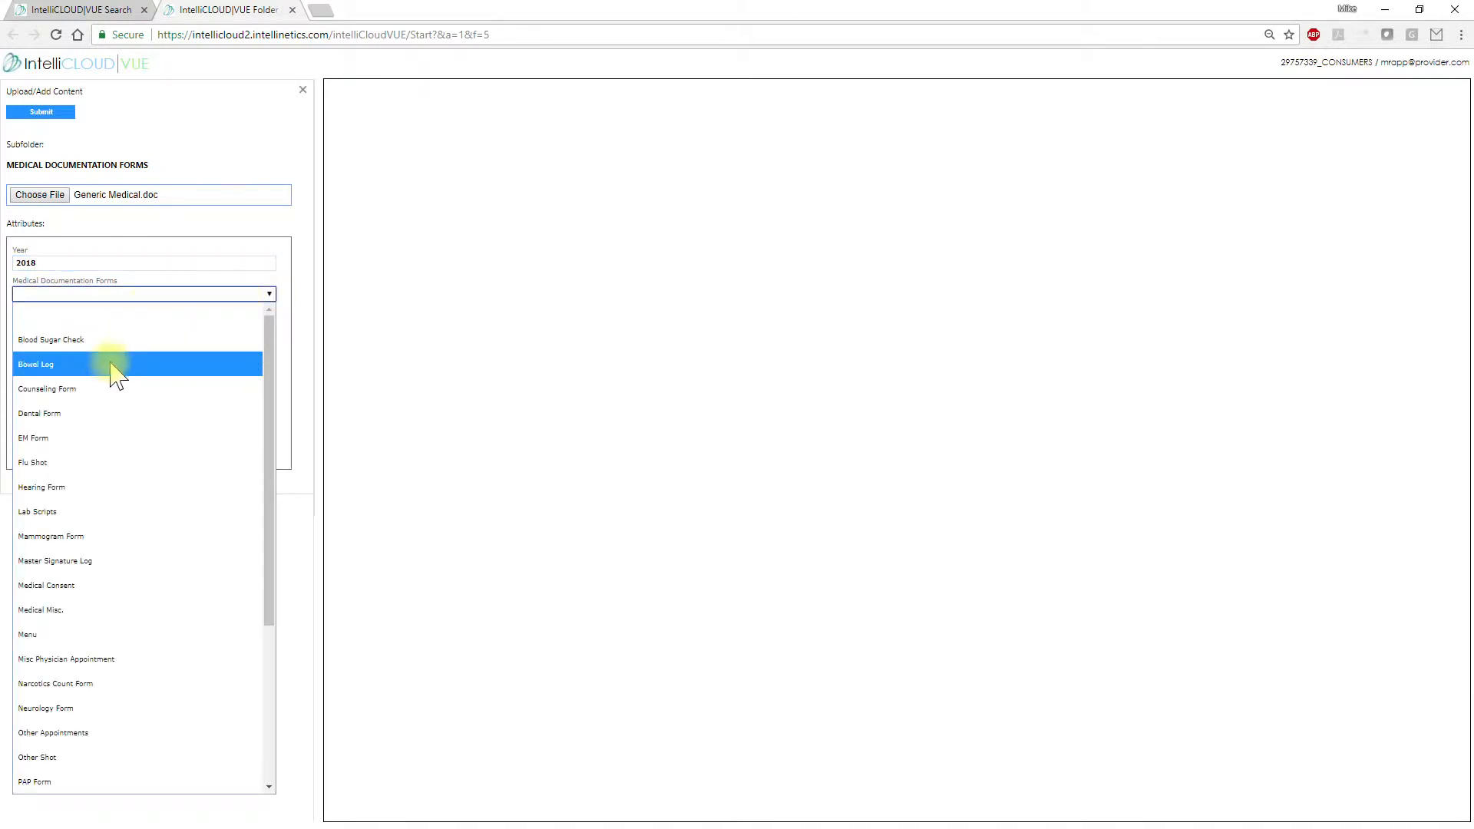
click(73, 586)
click(29, 324)
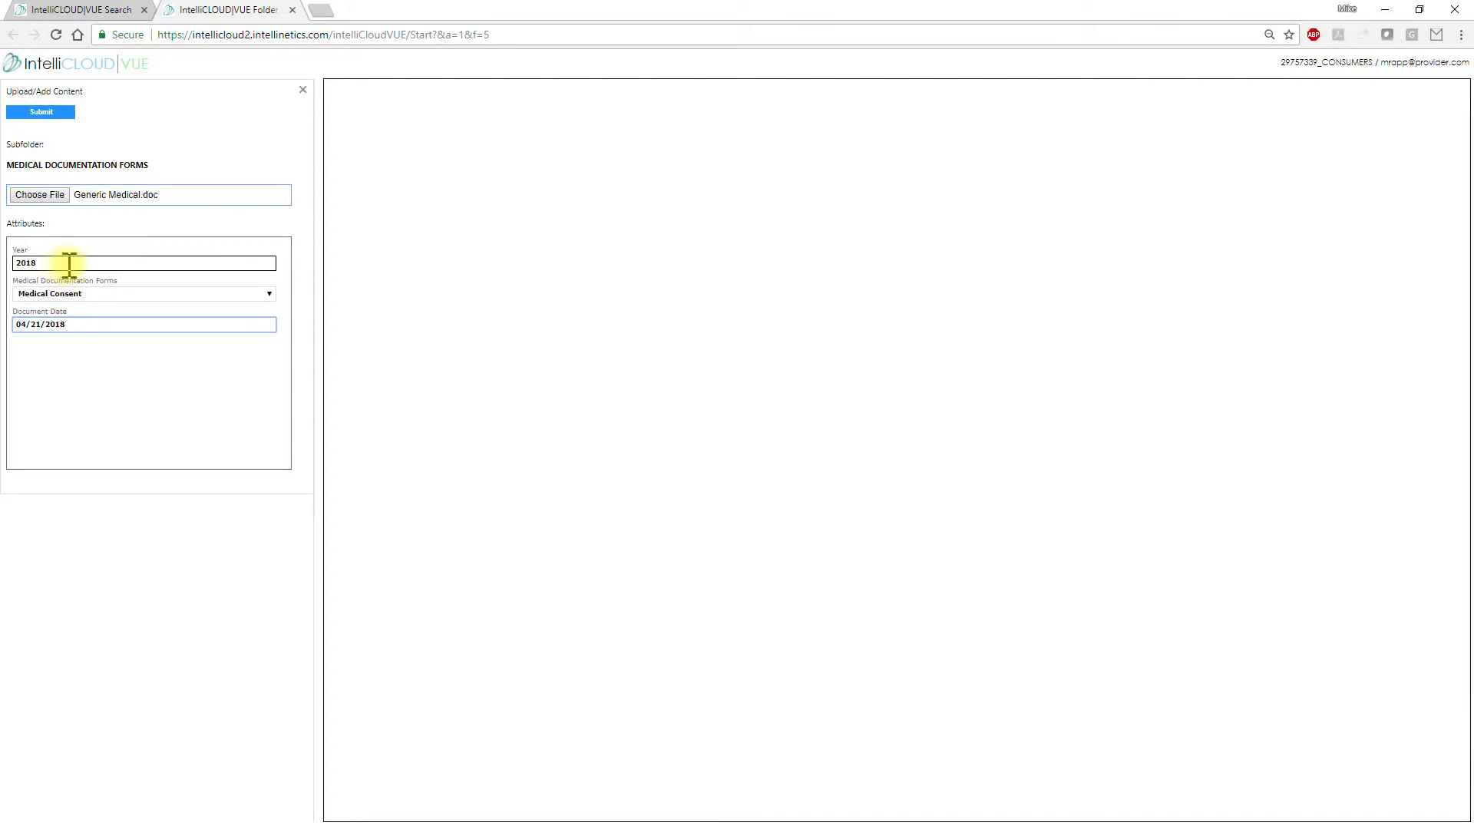
click(41, 115)
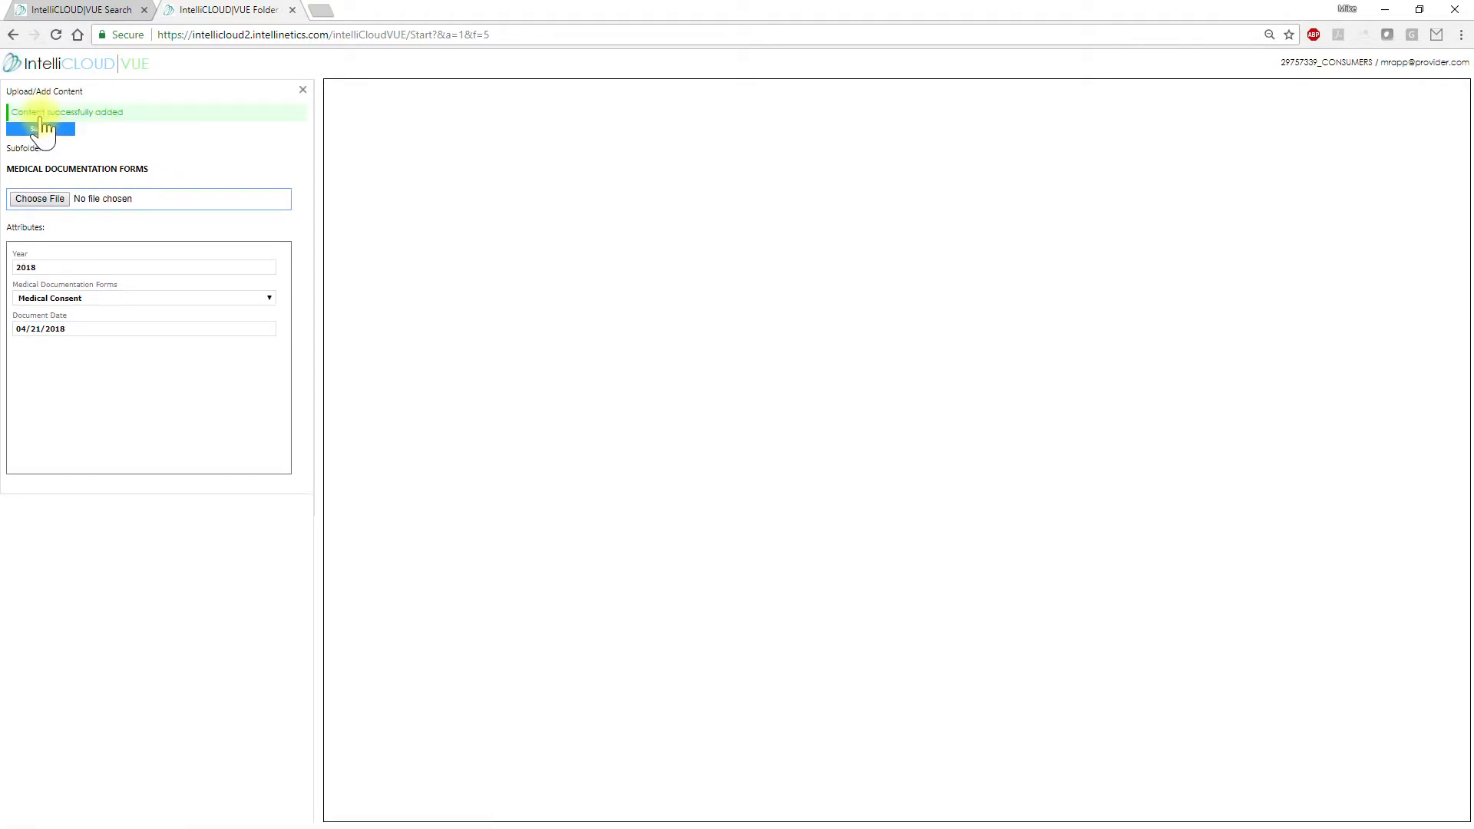
Refresh the folder, check the new row's attributes, and open Generic Medical.doc in the viewer
click(303, 90)
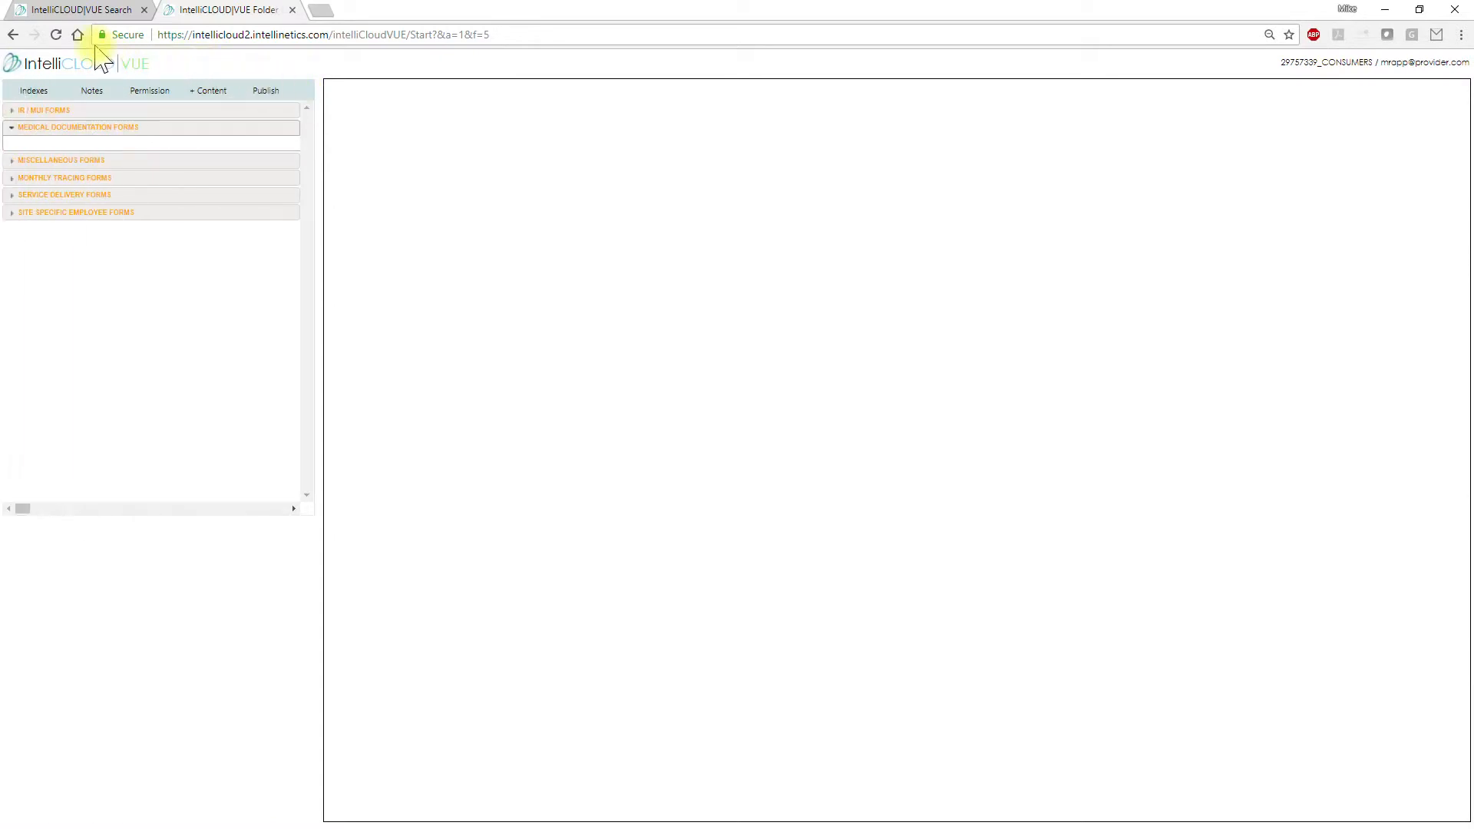
click(56, 34)
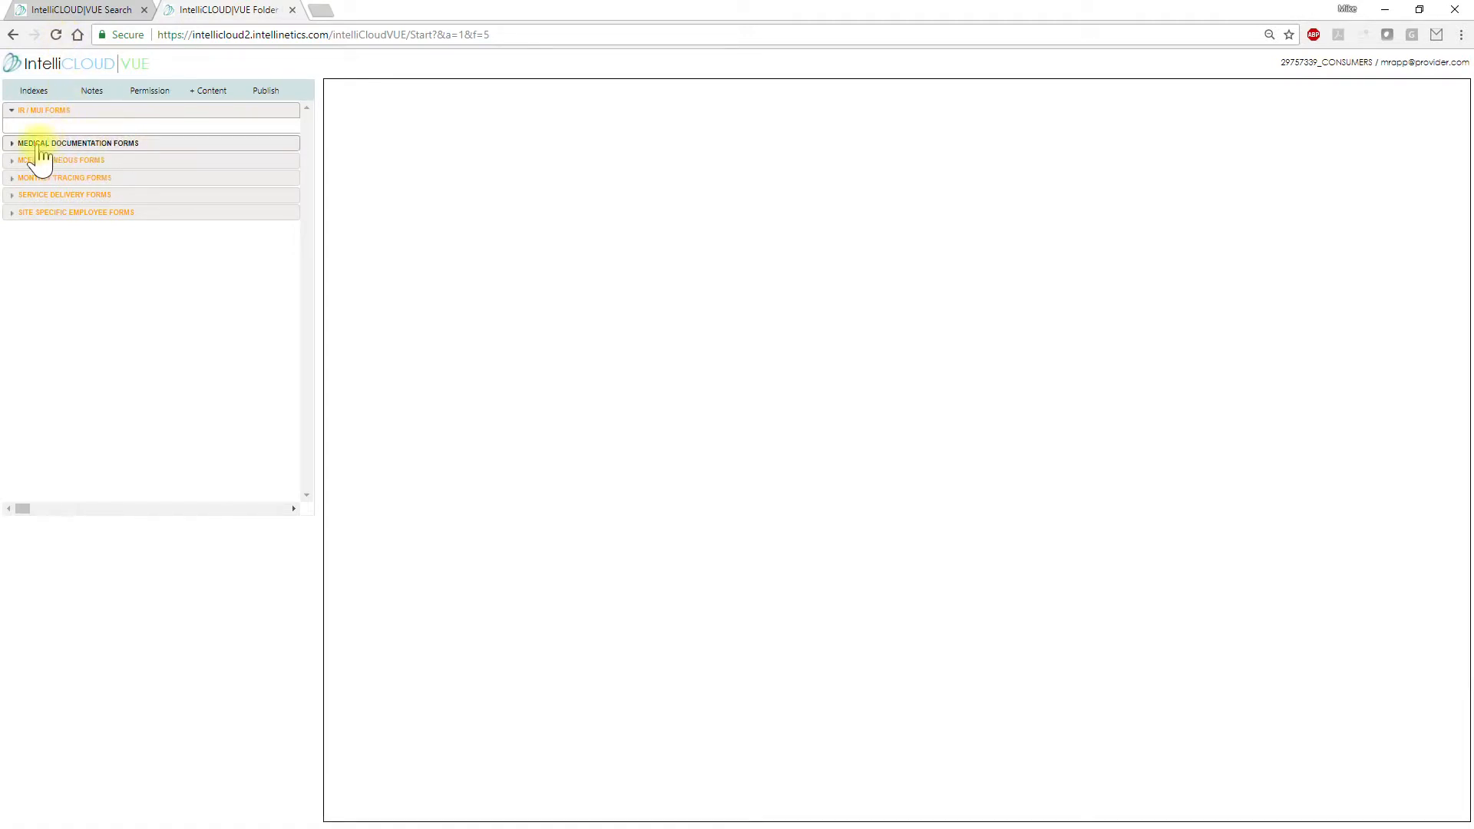
click(15, 145)
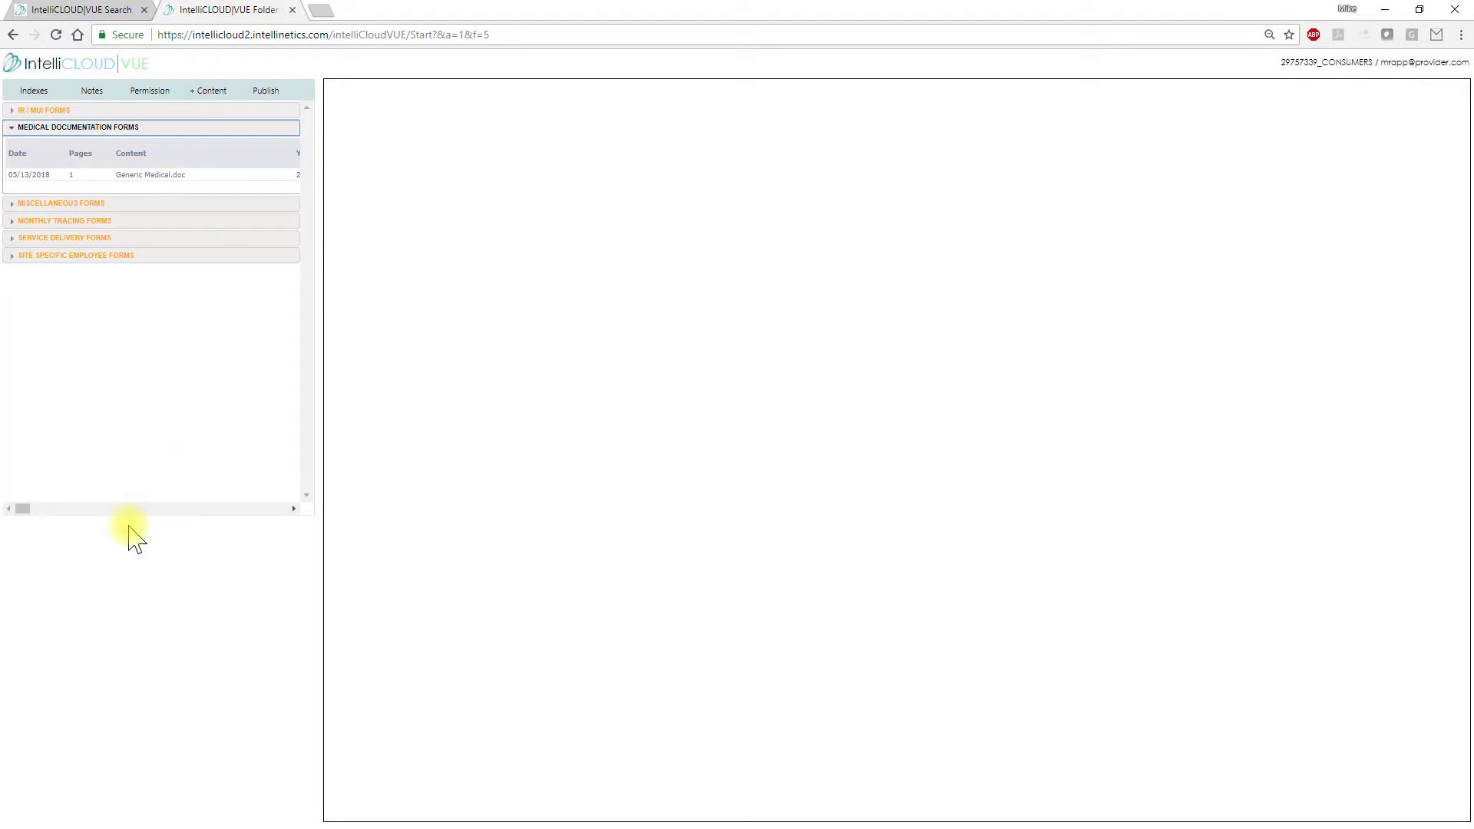
drag(25, 509, 36, 510)
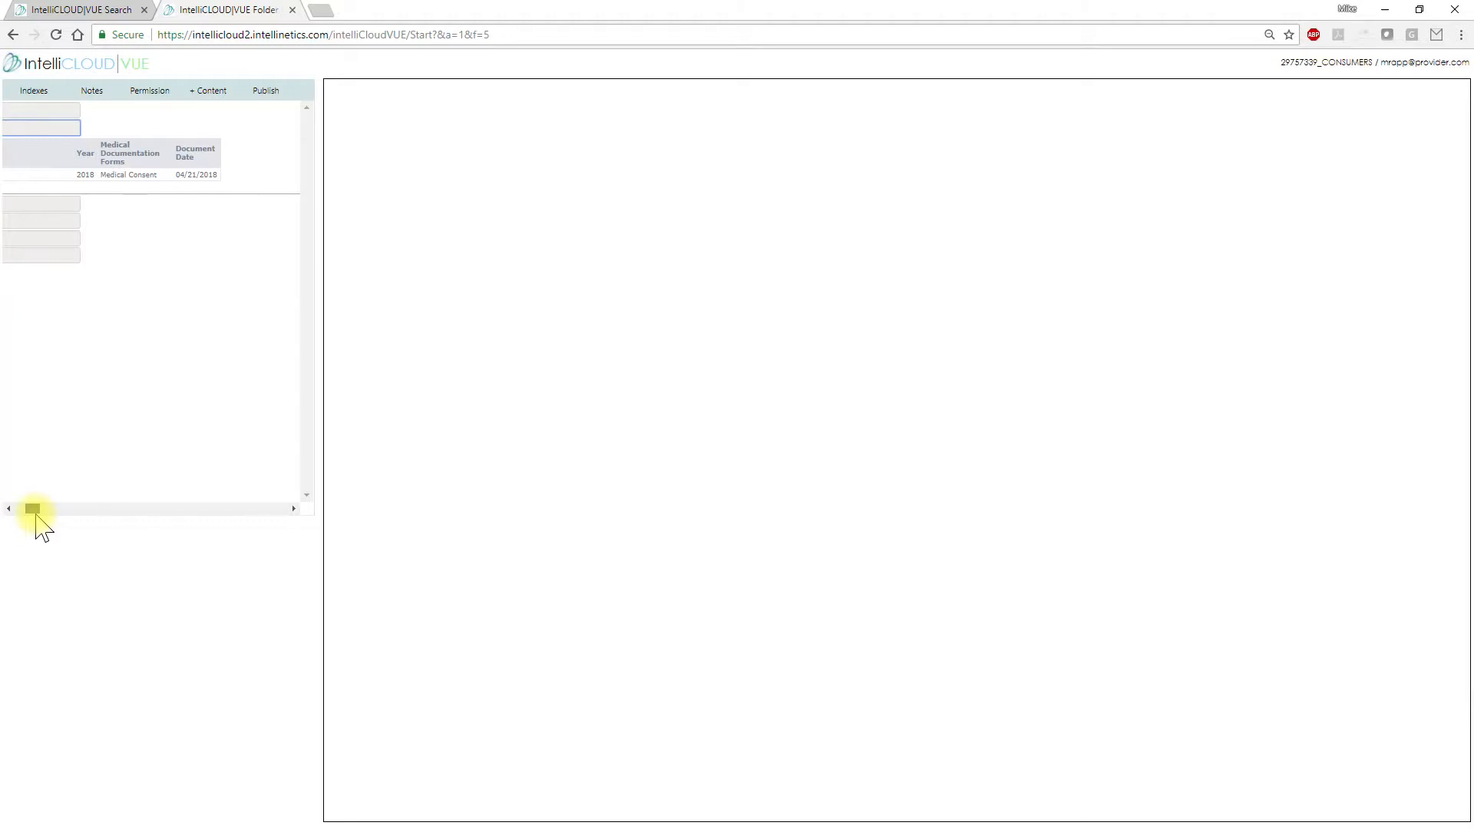
drag(32, 510, 22, 509)
click(103, 179)
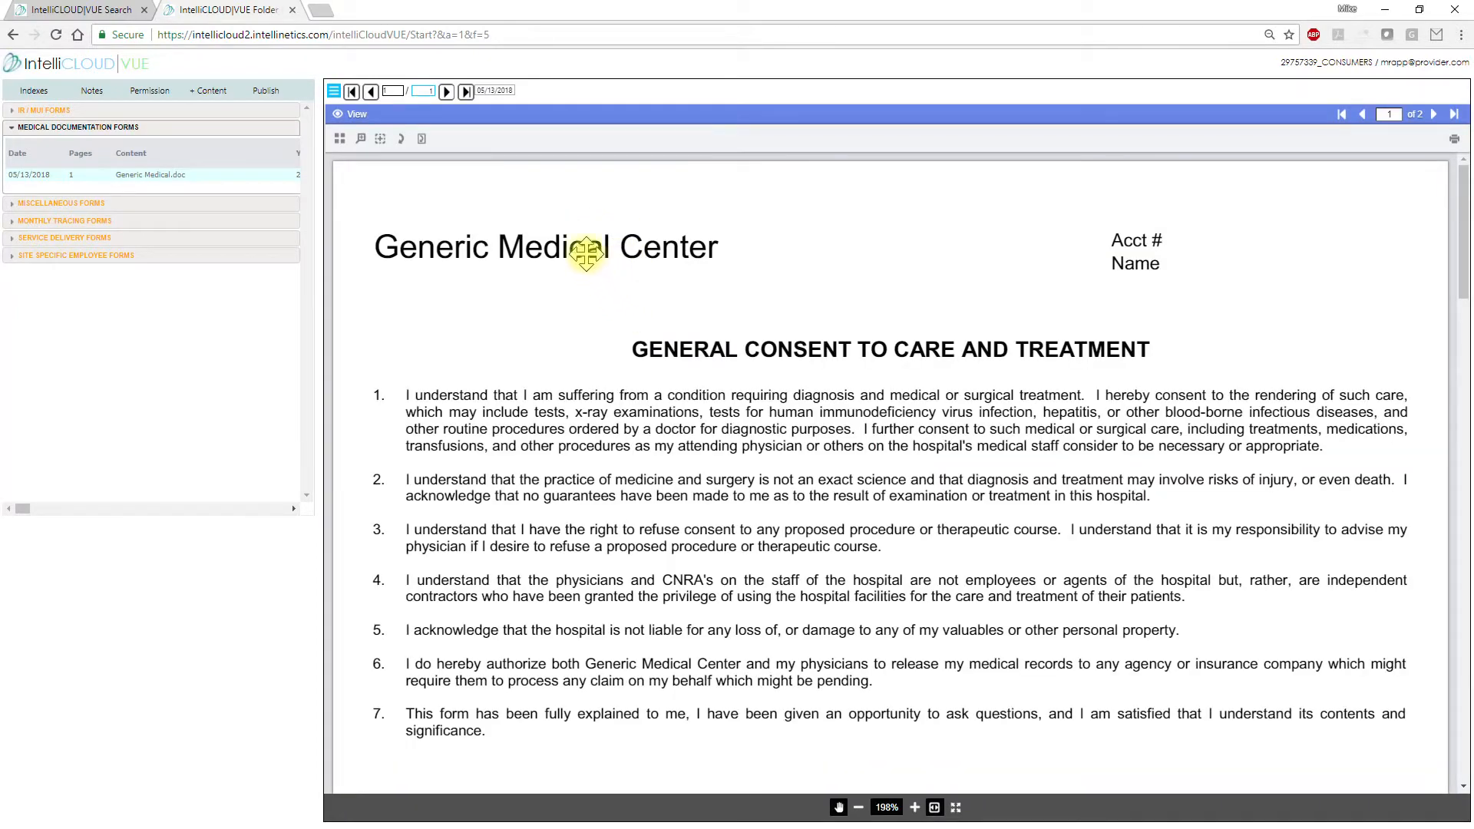
click(495, 90)
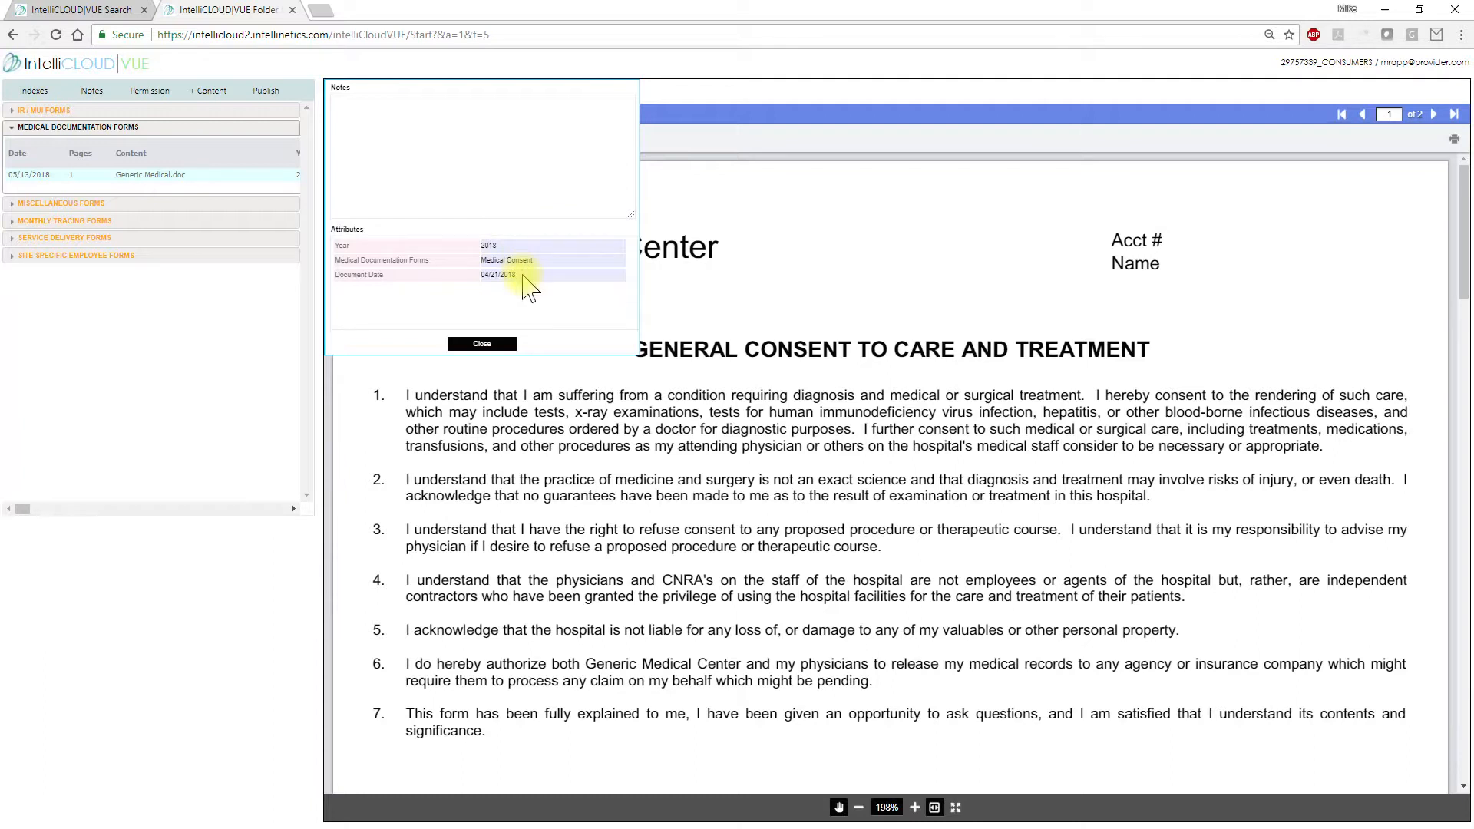
click(482, 343)
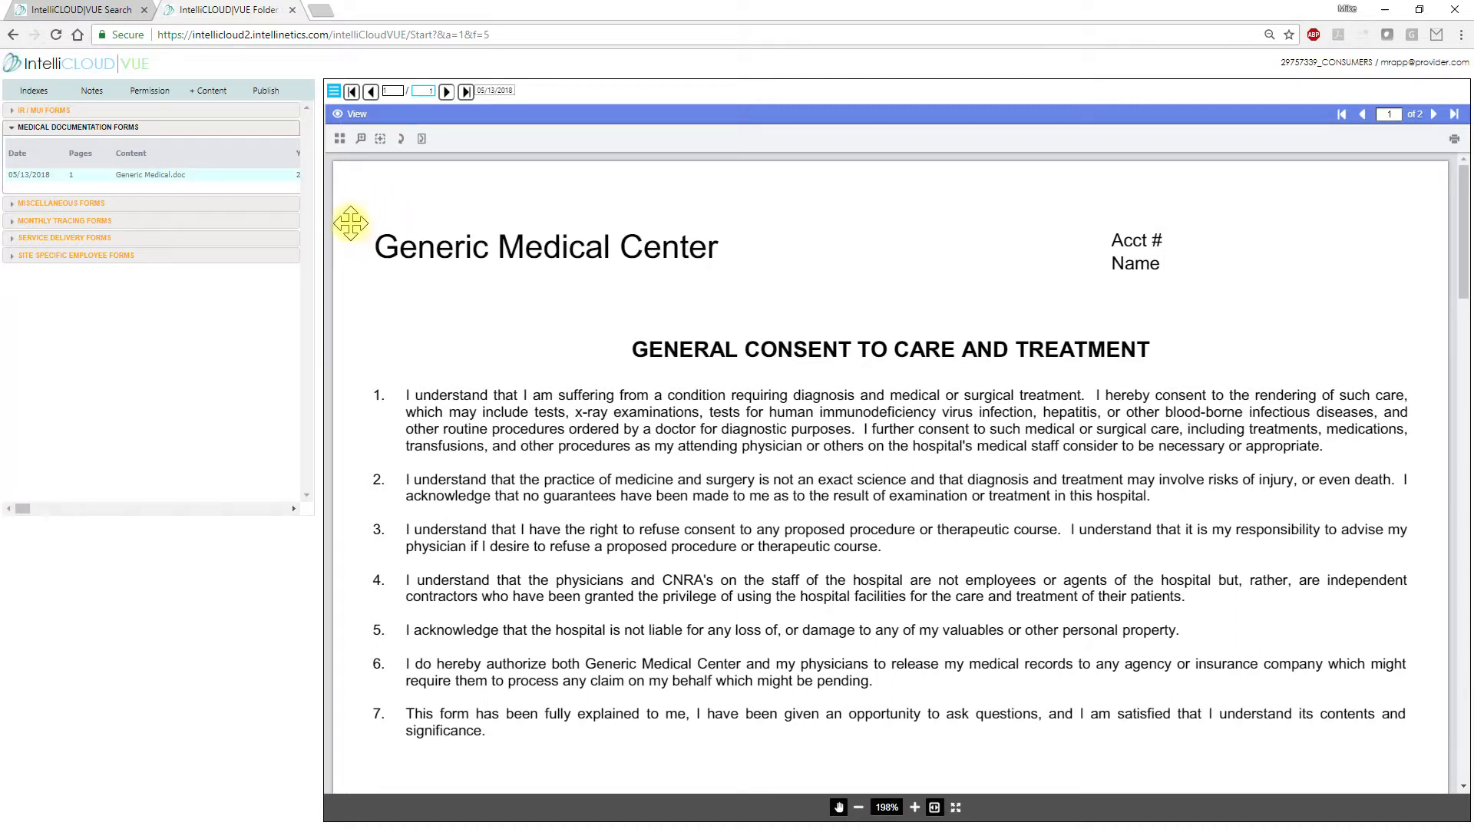
Set Generic Medical.doc's form attribute to Medical Misc. in its Attributes panel and save
click(334, 92)
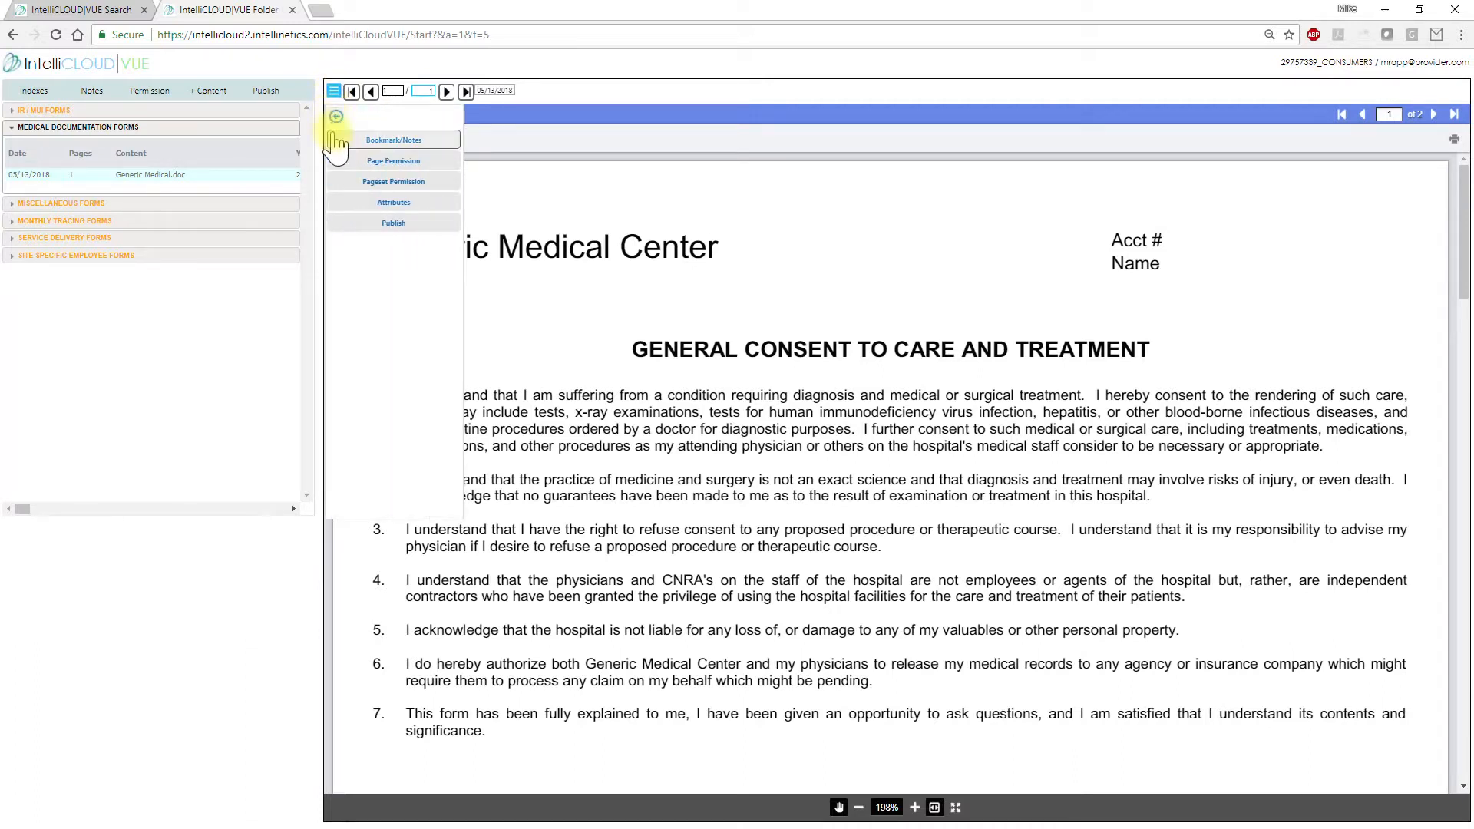
click(388, 204)
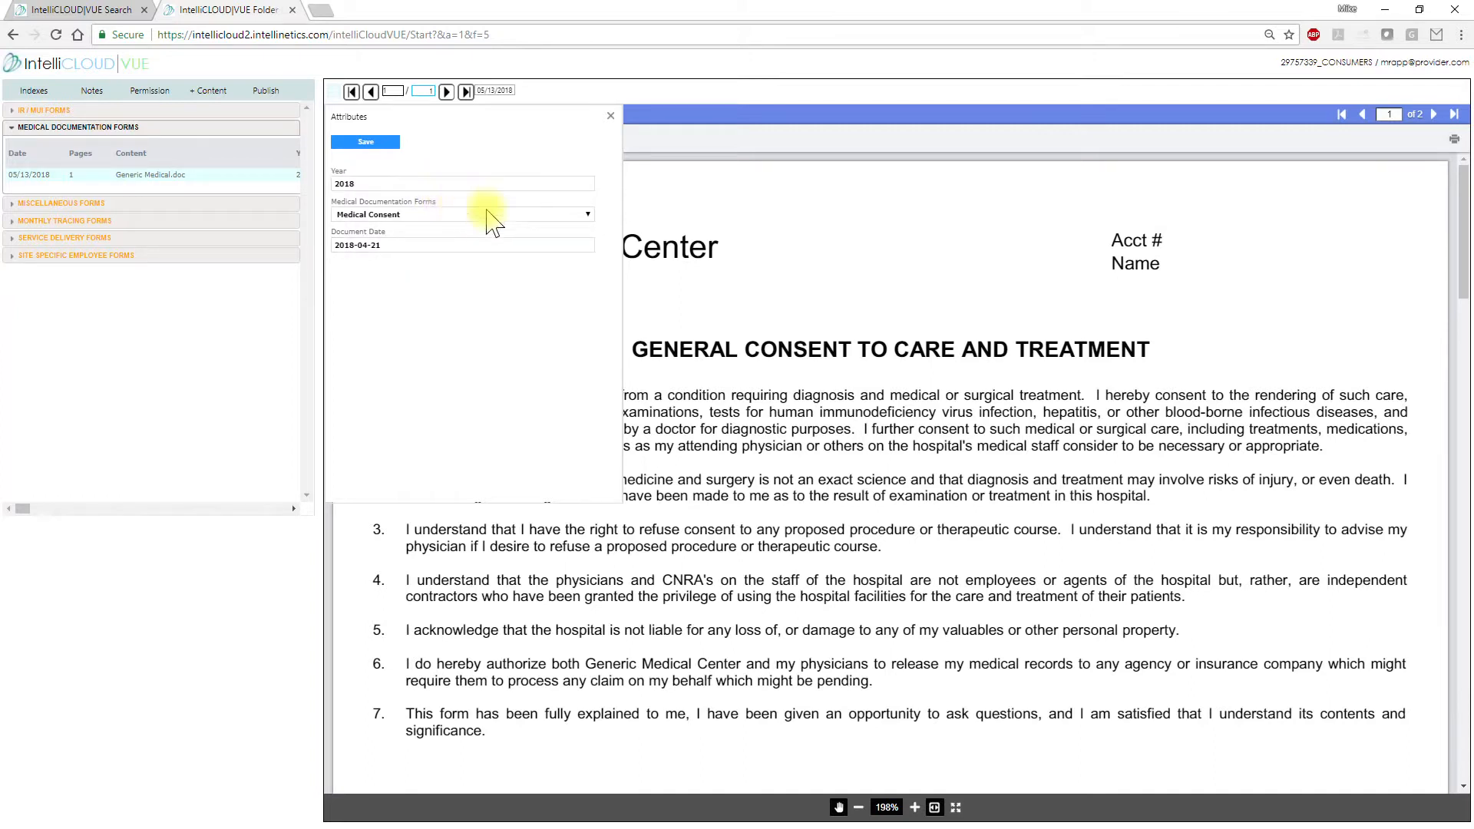
click(588, 215)
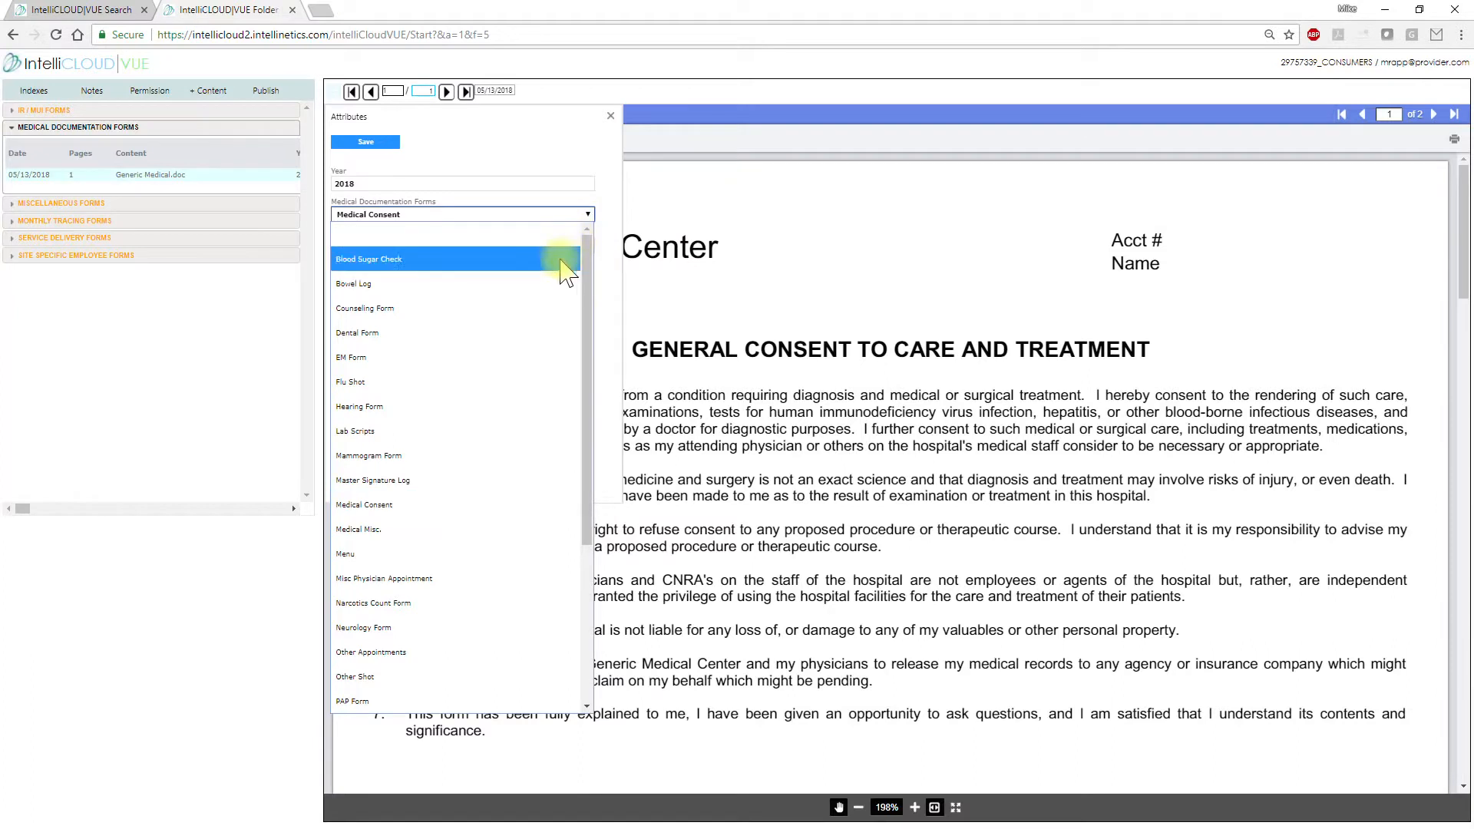
click(382, 529)
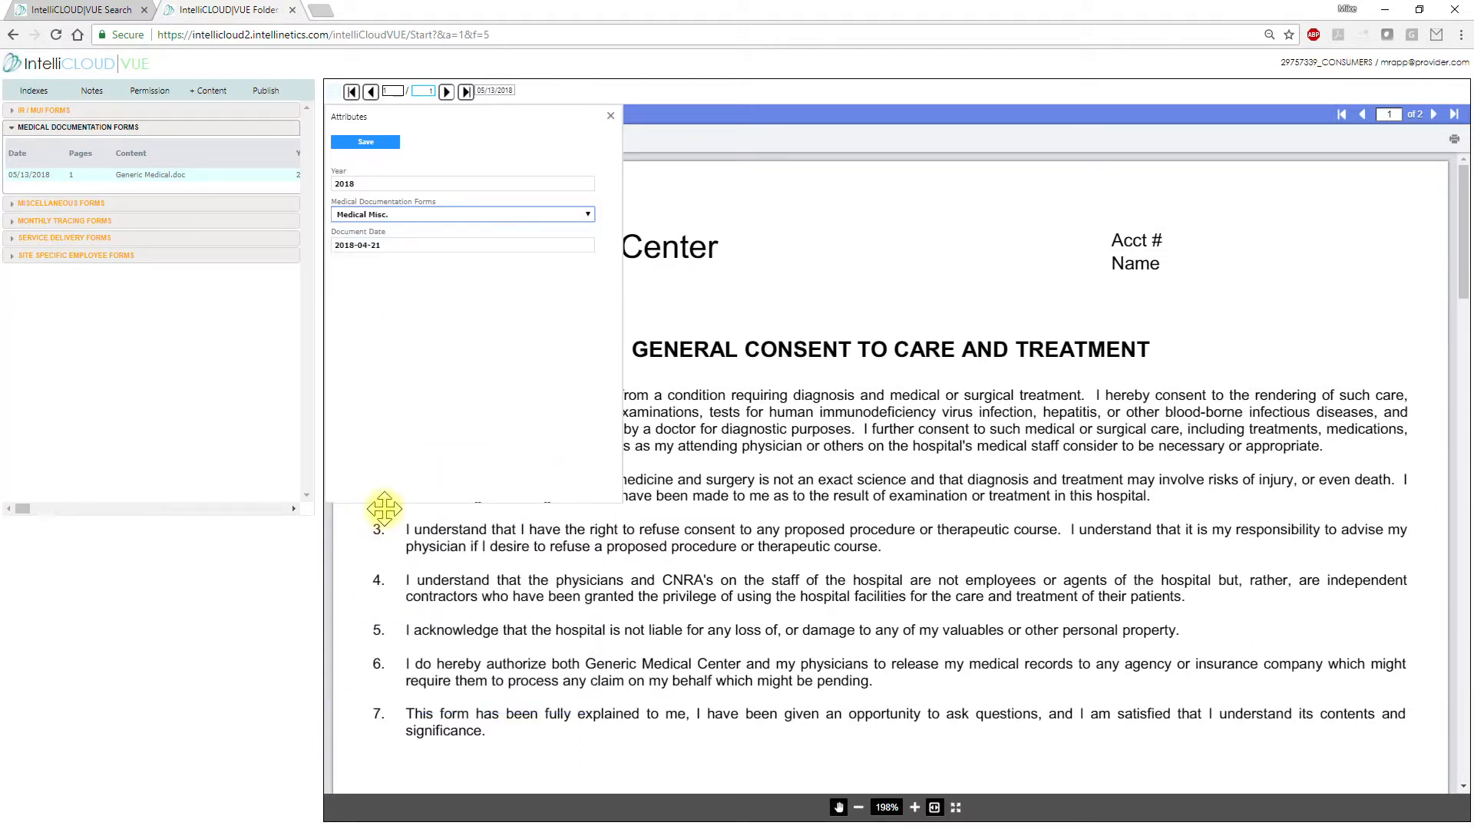
click(361, 143)
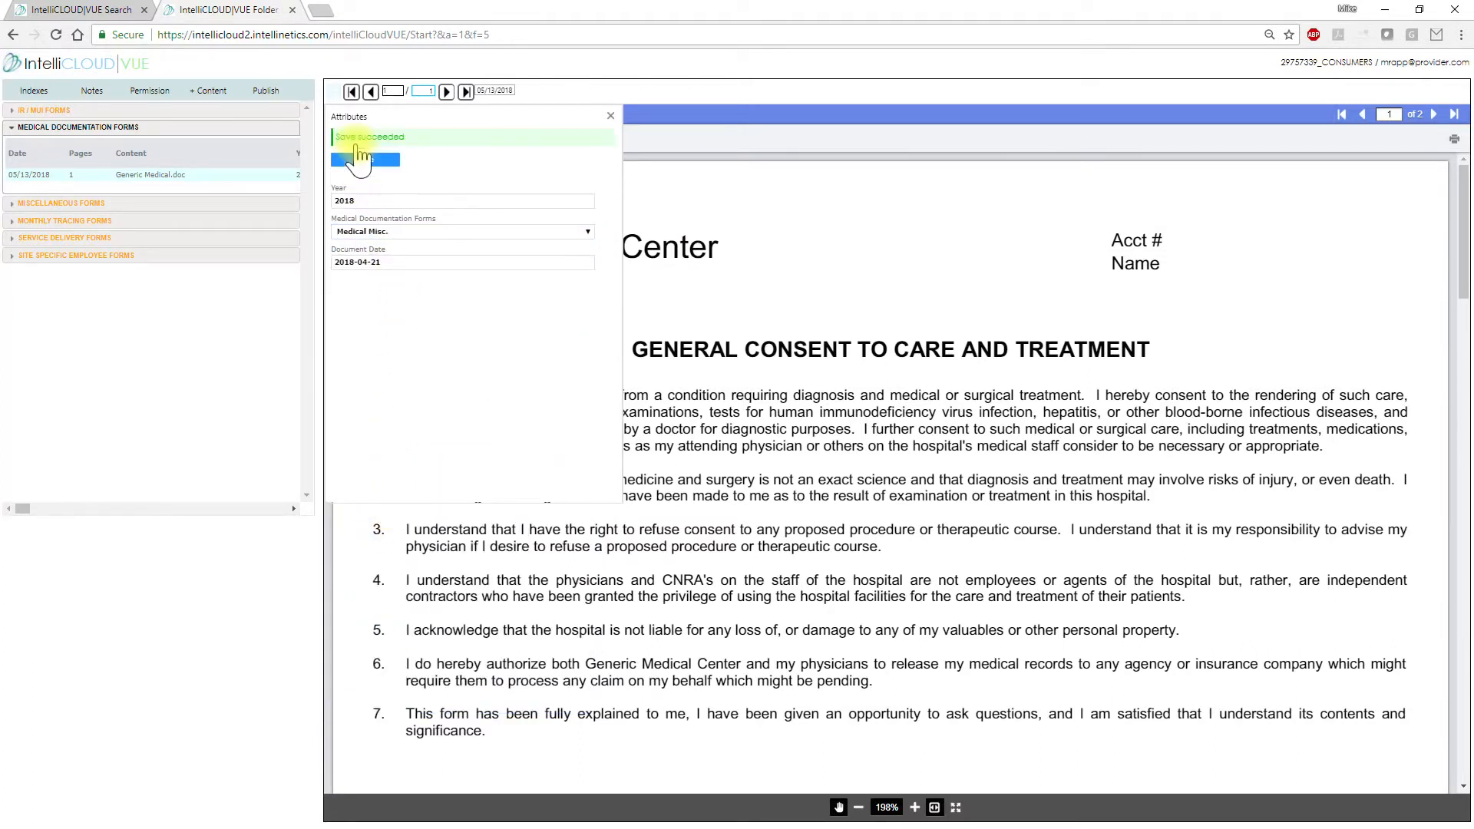
click(611, 117)
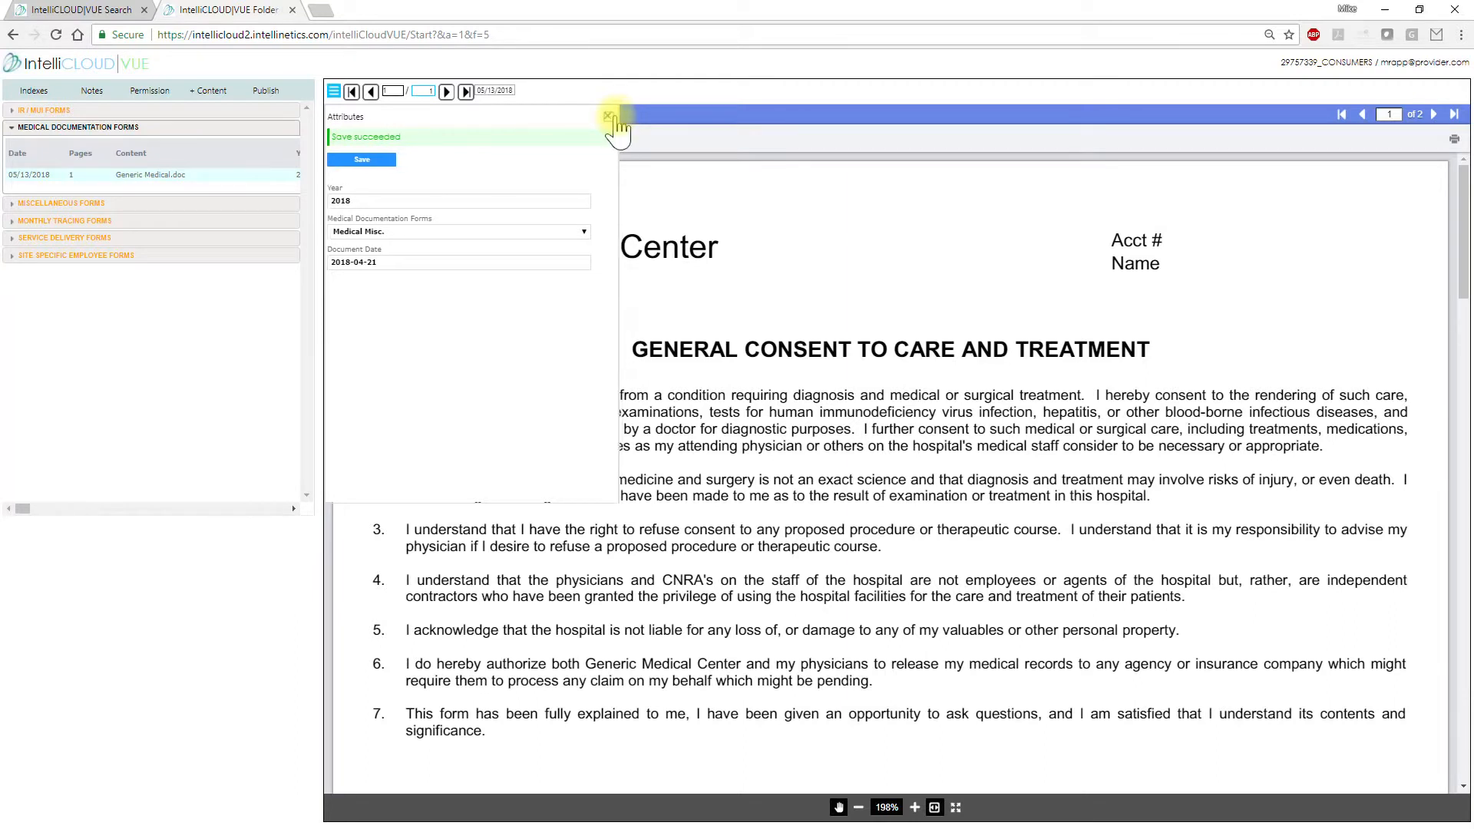
Reload, re-expand Medical Documentation Forms, and reopen Generic Medical.doc now listed as Medical Misc
click(56, 34)
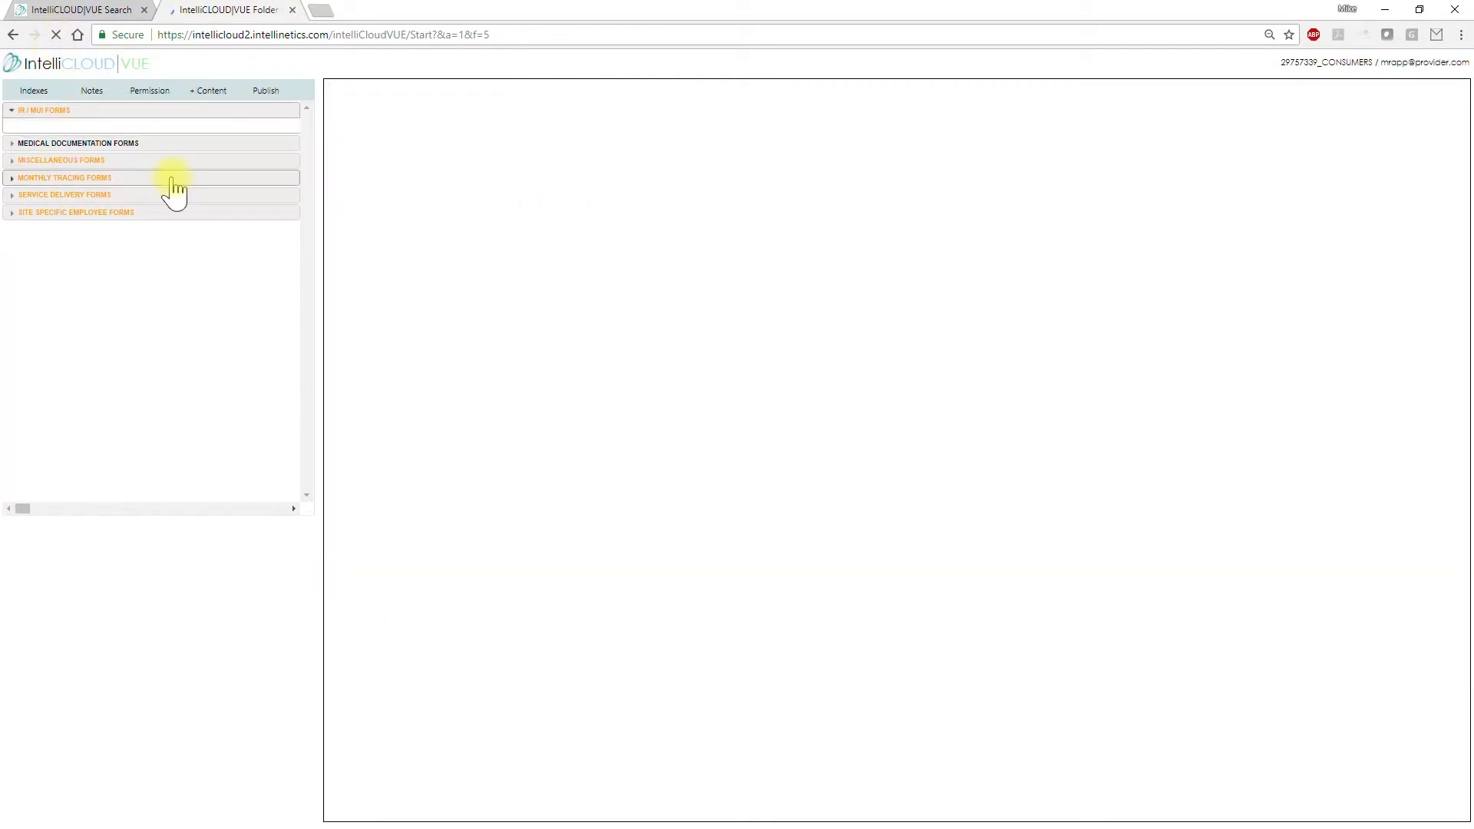
click(17, 145)
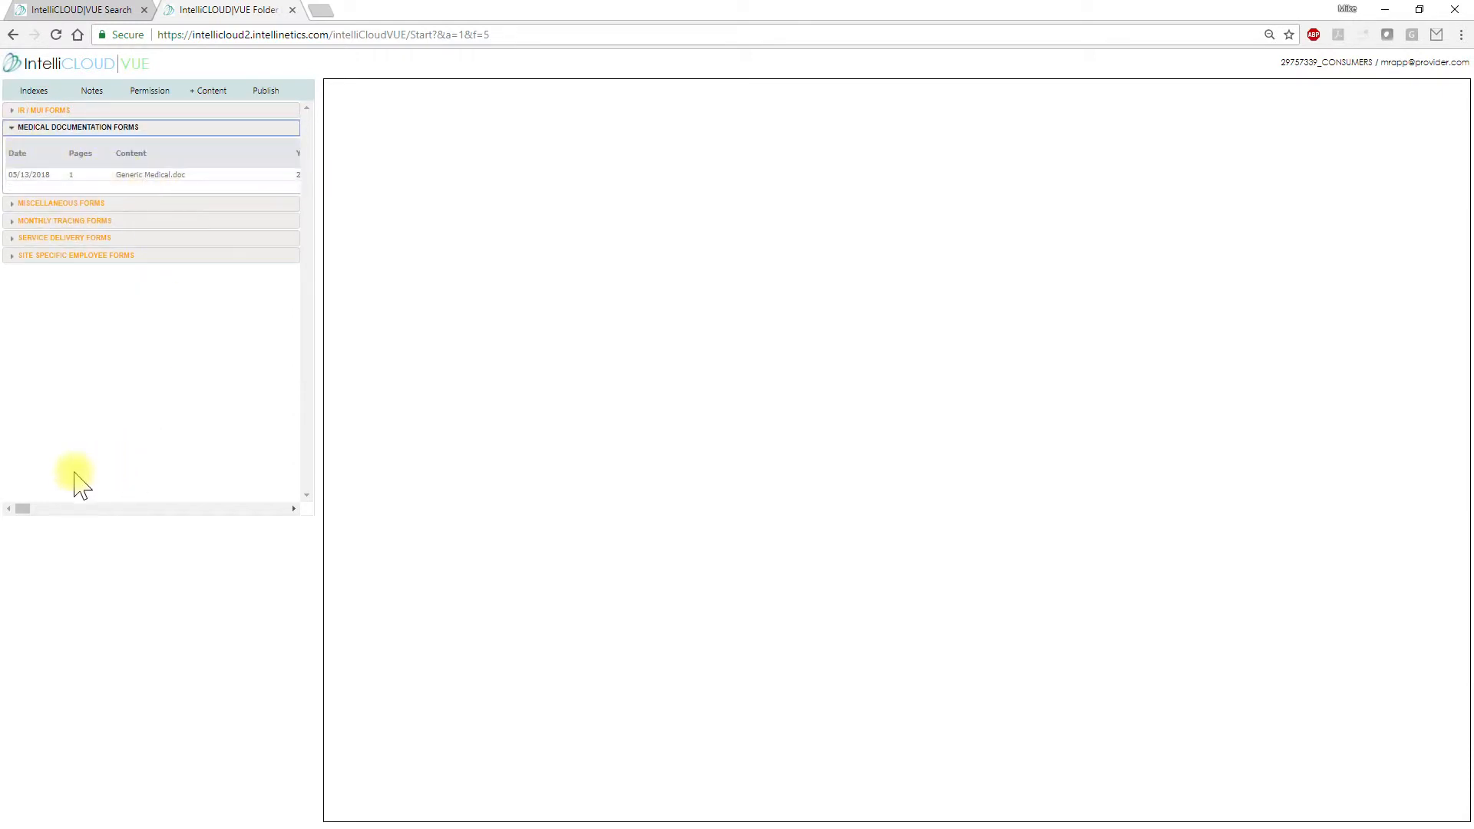
drag(28, 513, 32, 515)
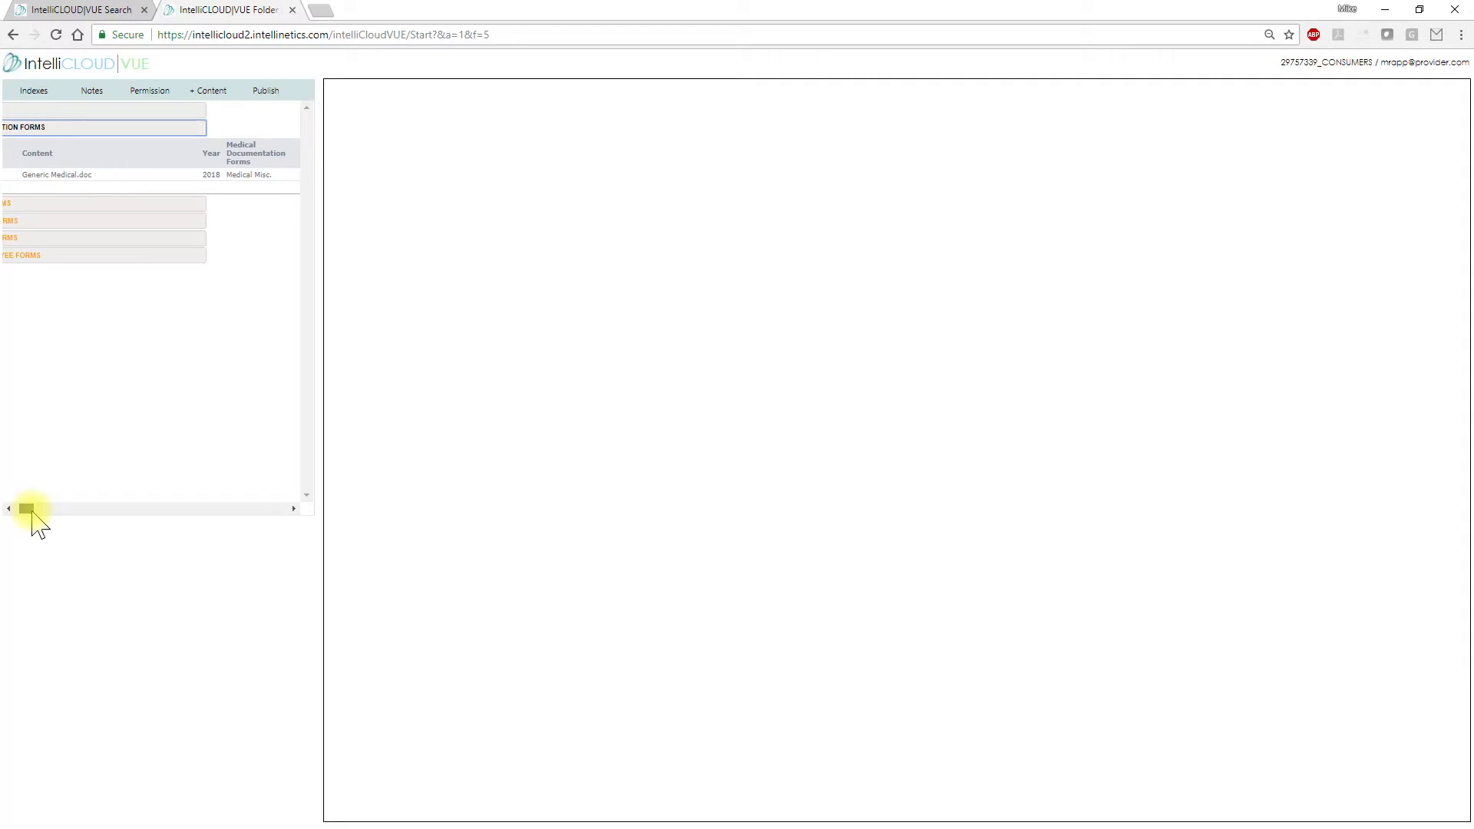
click(252, 179)
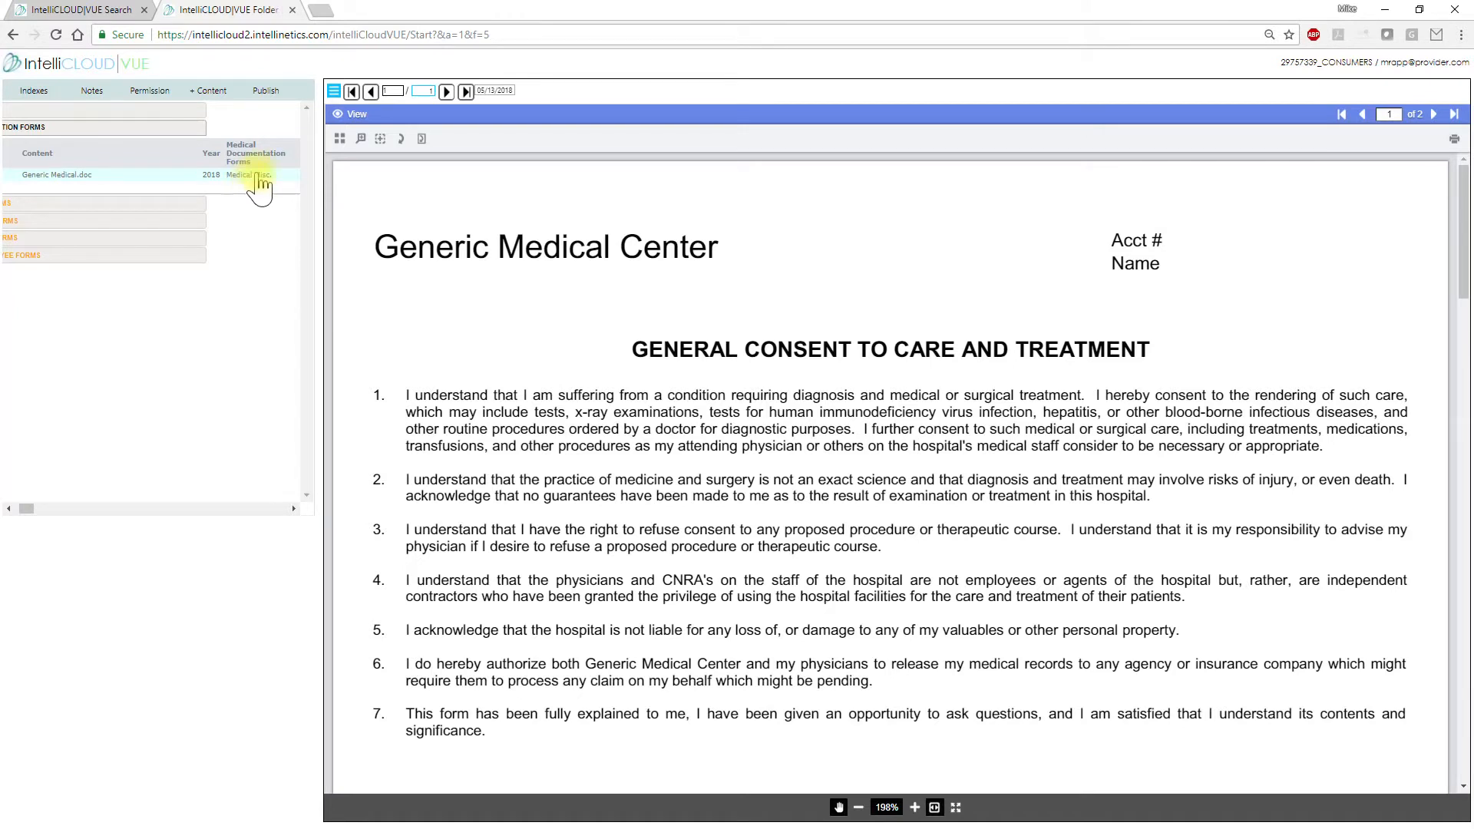
Open the Publish window from the document actions menu and maximize it
click(335, 95)
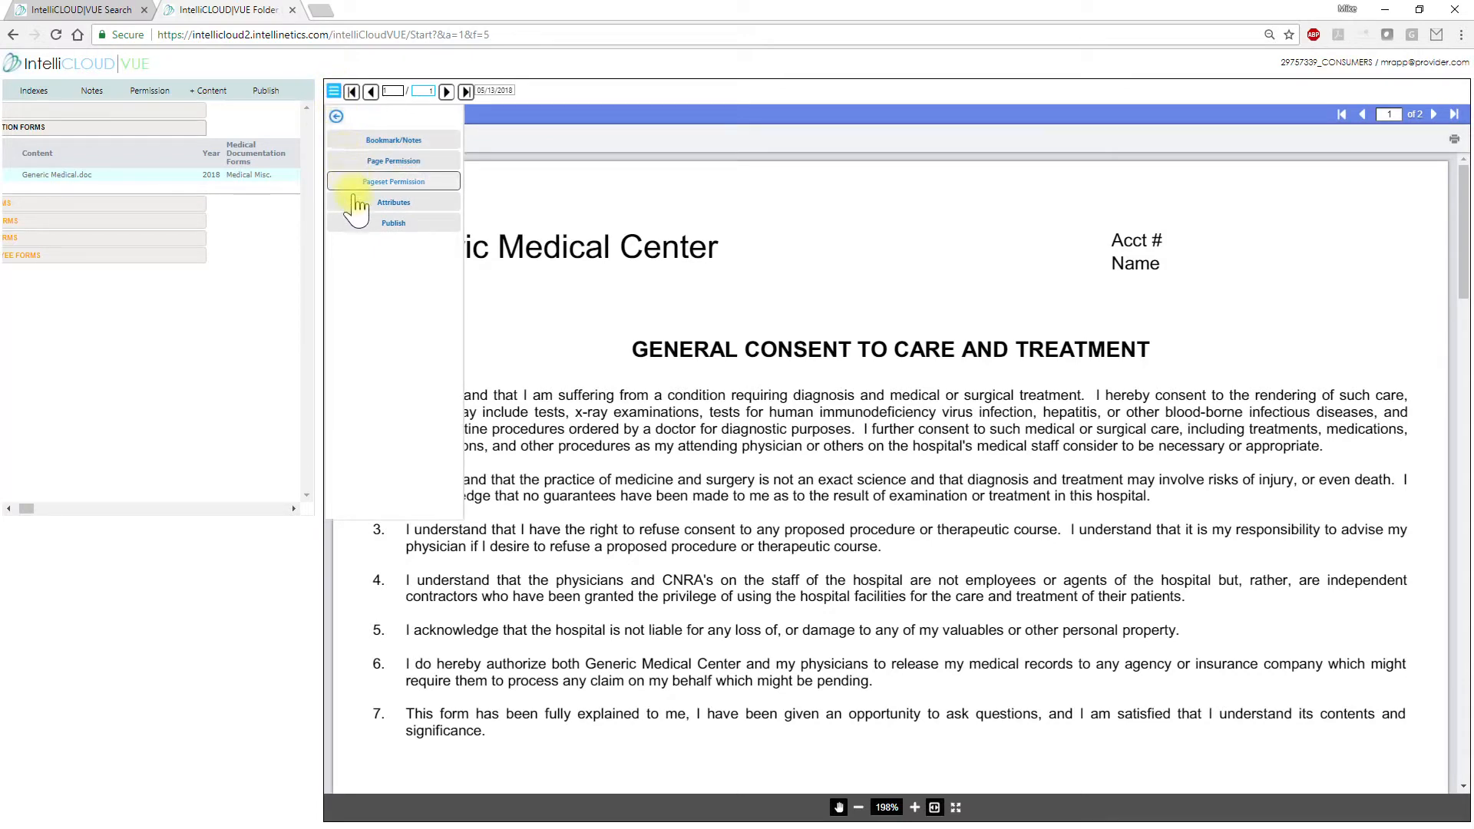
click(360, 225)
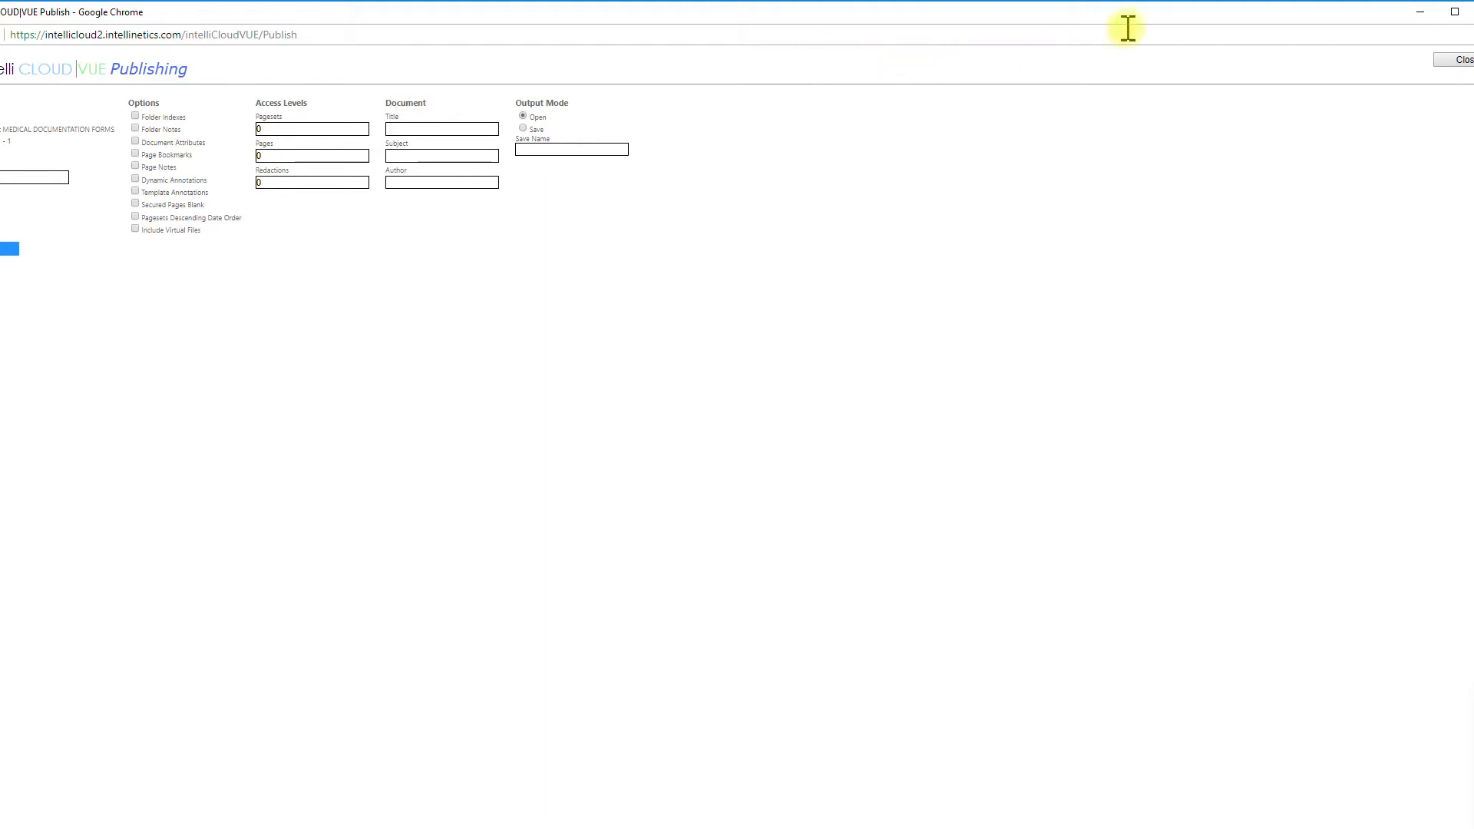
click(1455, 11)
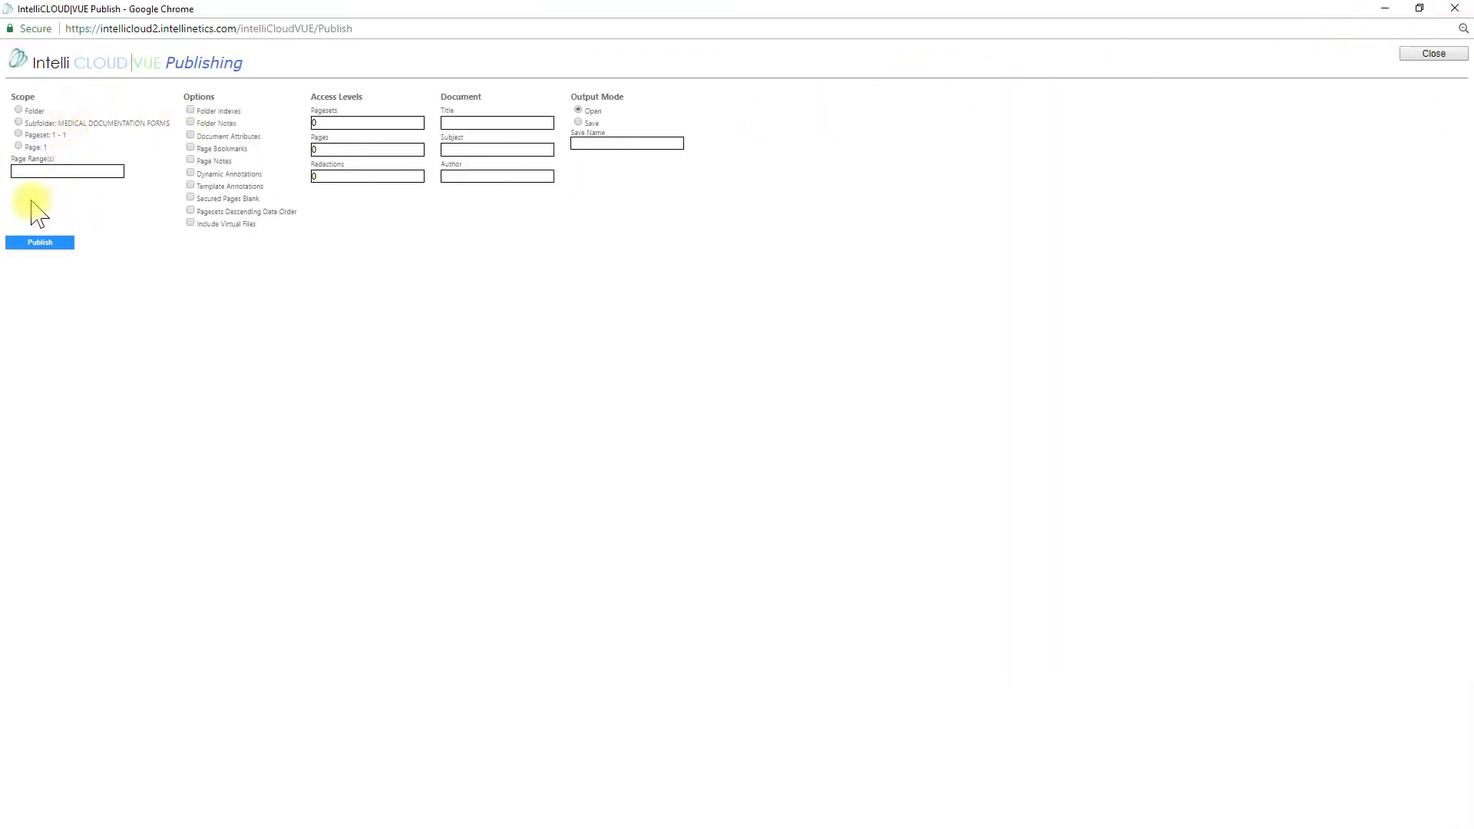
Publish with Subfolder scope, Folder Indexes and Include Virtual Files enabled
click(18, 123)
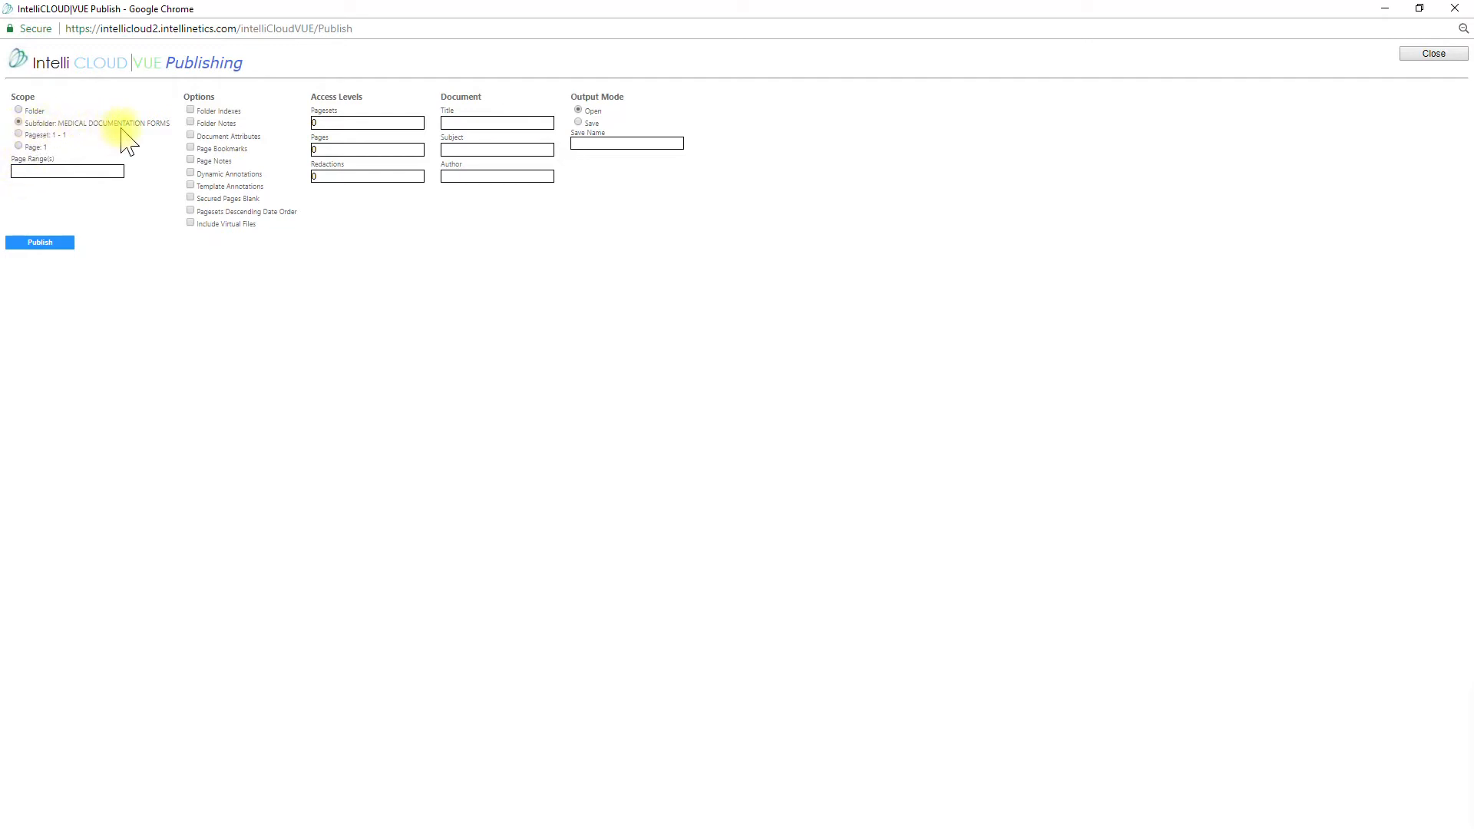
click(191, 112)
click(187, 109)
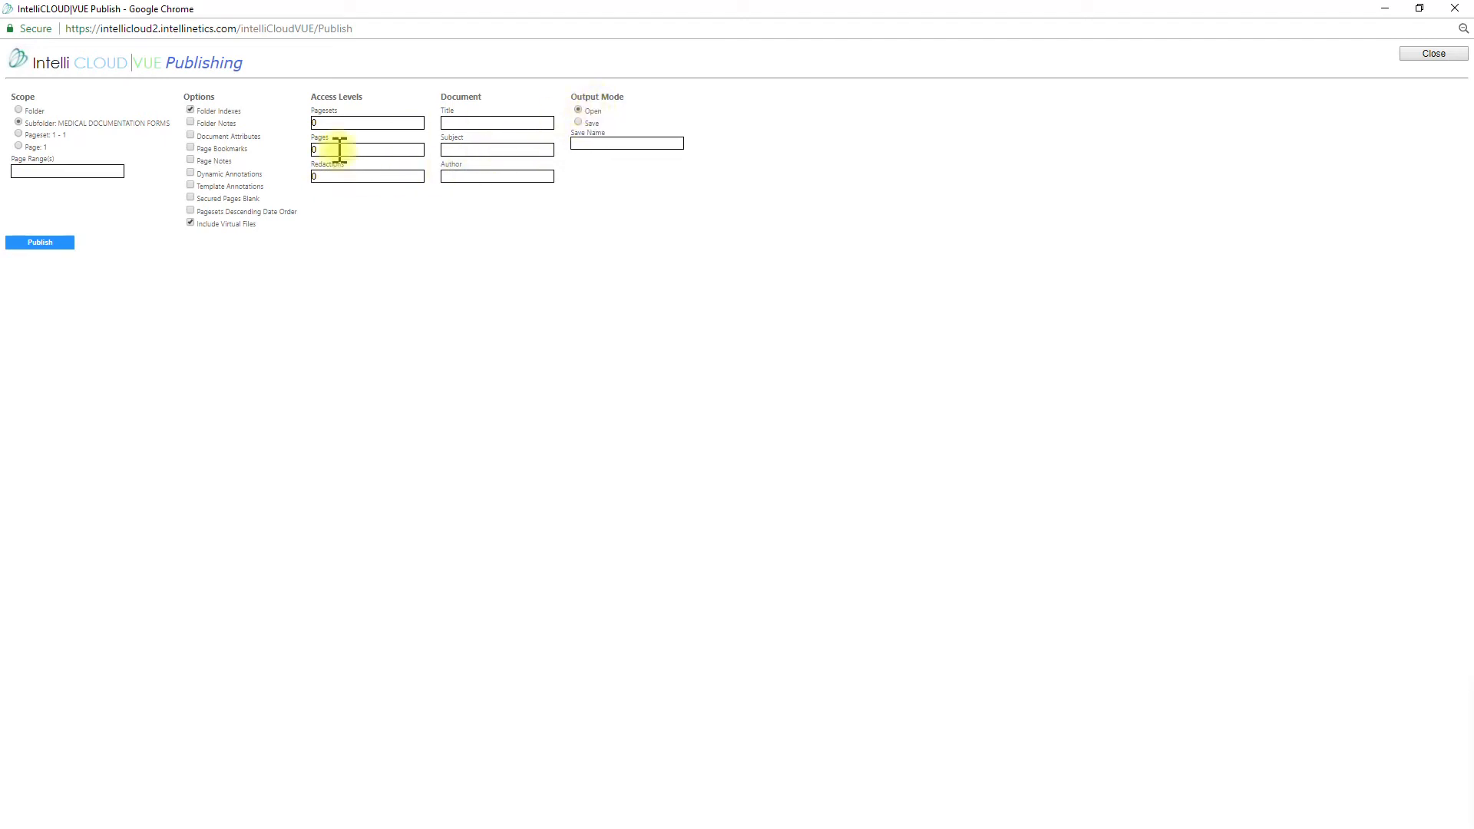
click(47, 246)
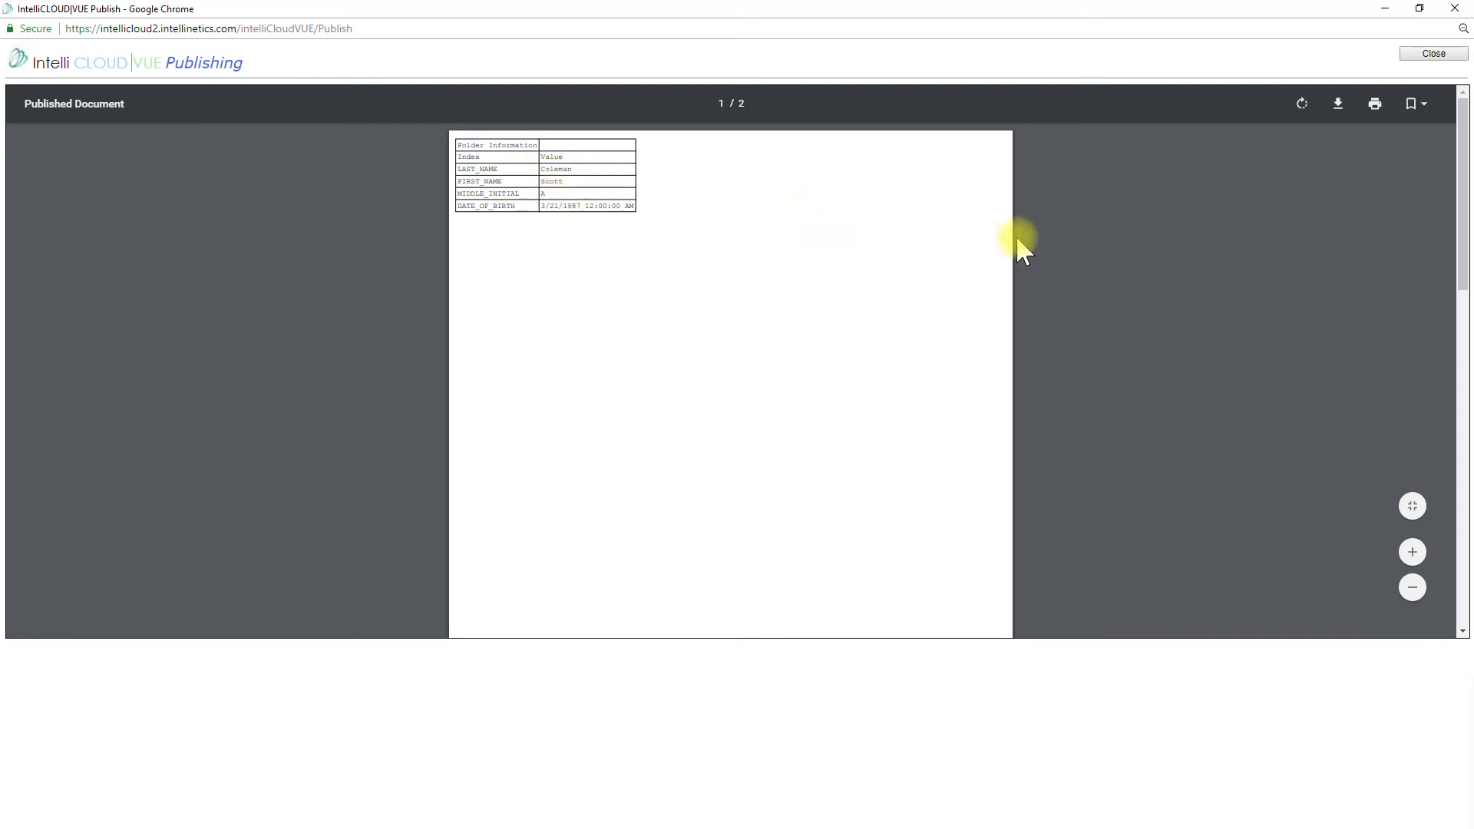
Scroll down to page 2 of the published PDF, then close the Publishing window
scroll(599, 255, down, 2)
scroll(599, 255, down, 5)
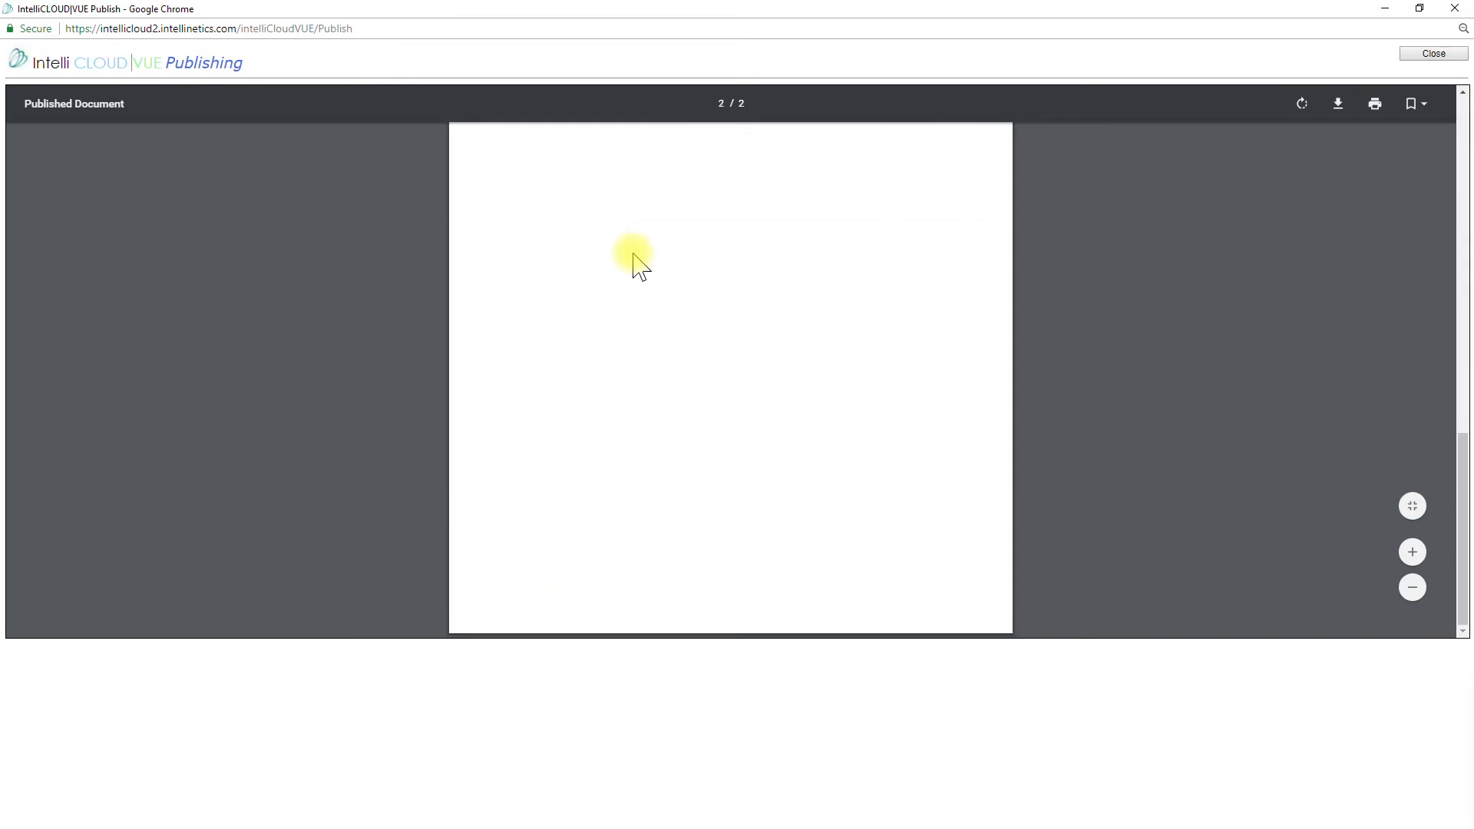
scroll(624, 309, down, 1)
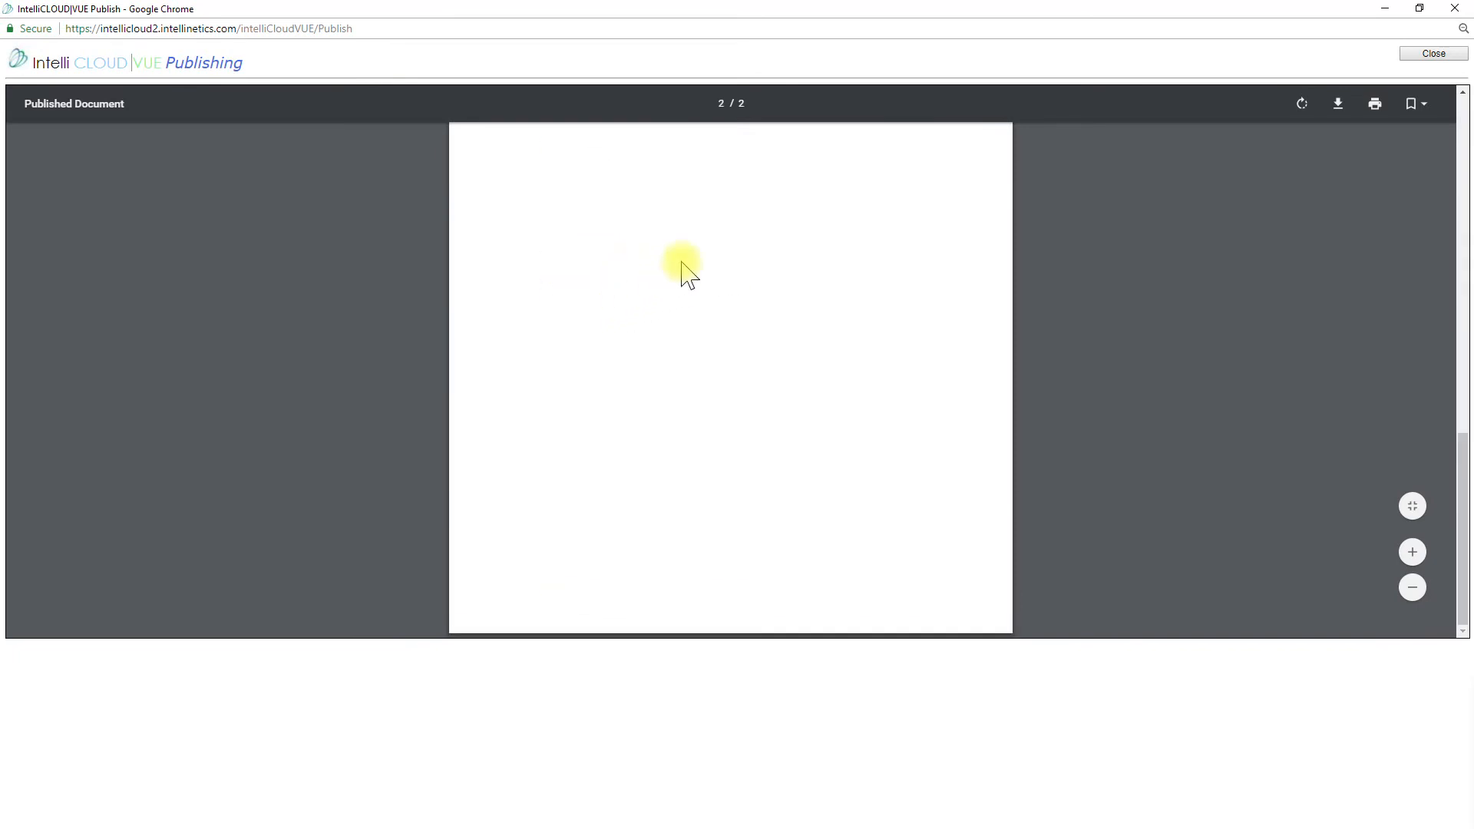
click(1433, 53)
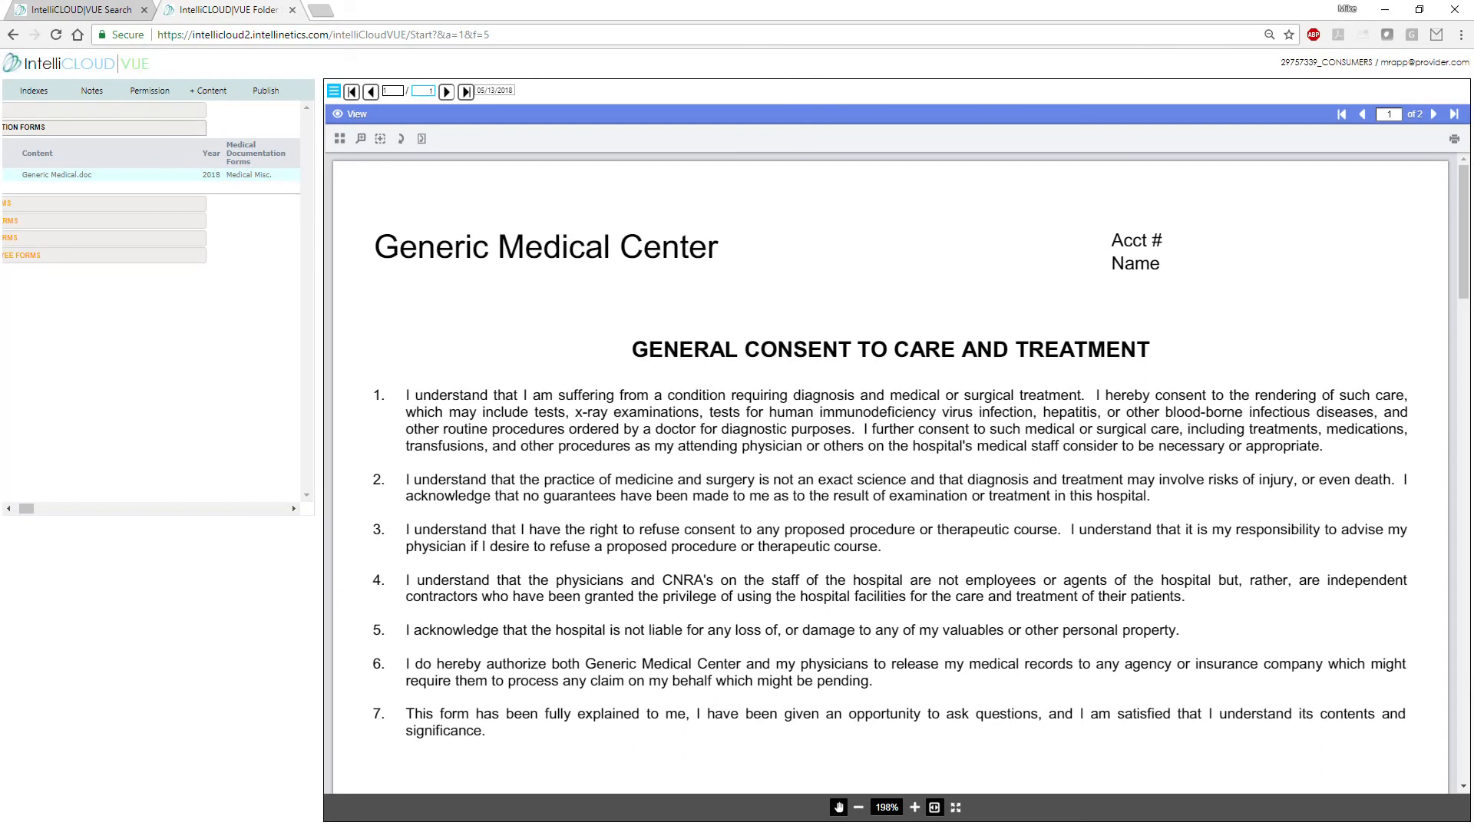
Reload the folder page and expand Medical Documentation Forms to show Generic Medical.doc
click(57, 178)
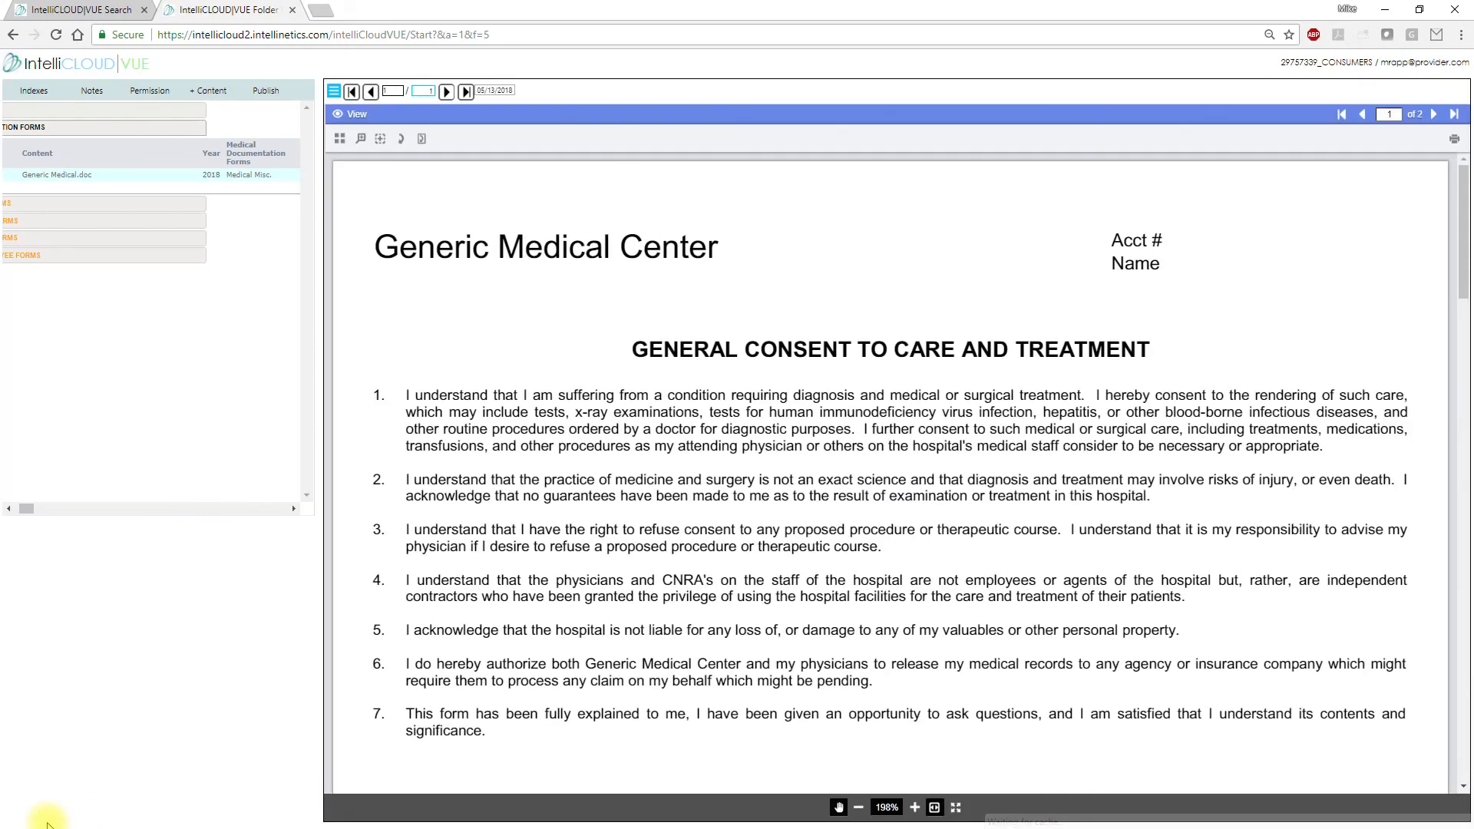
click(56, 34)
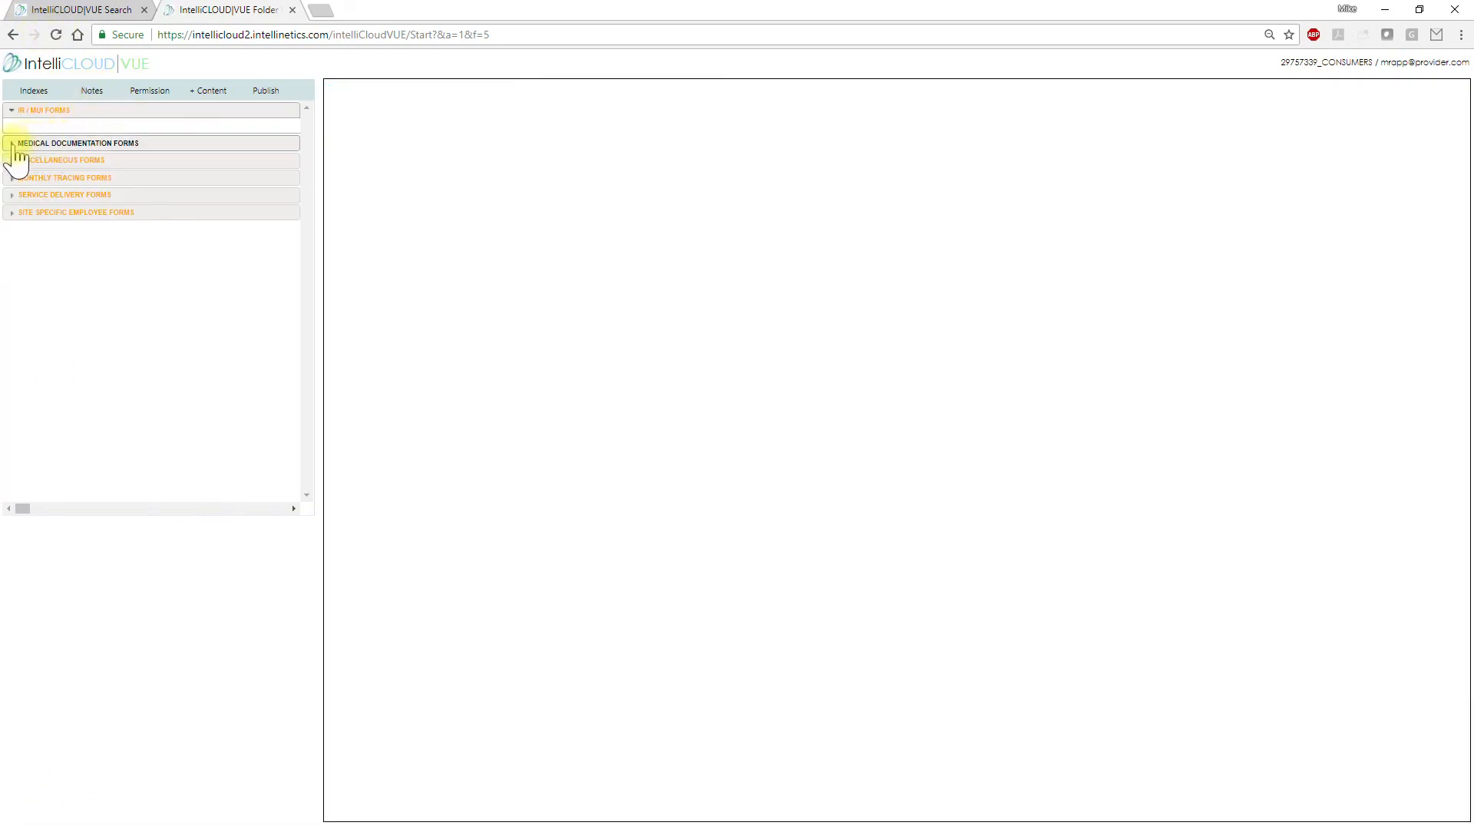
click(13, 144)
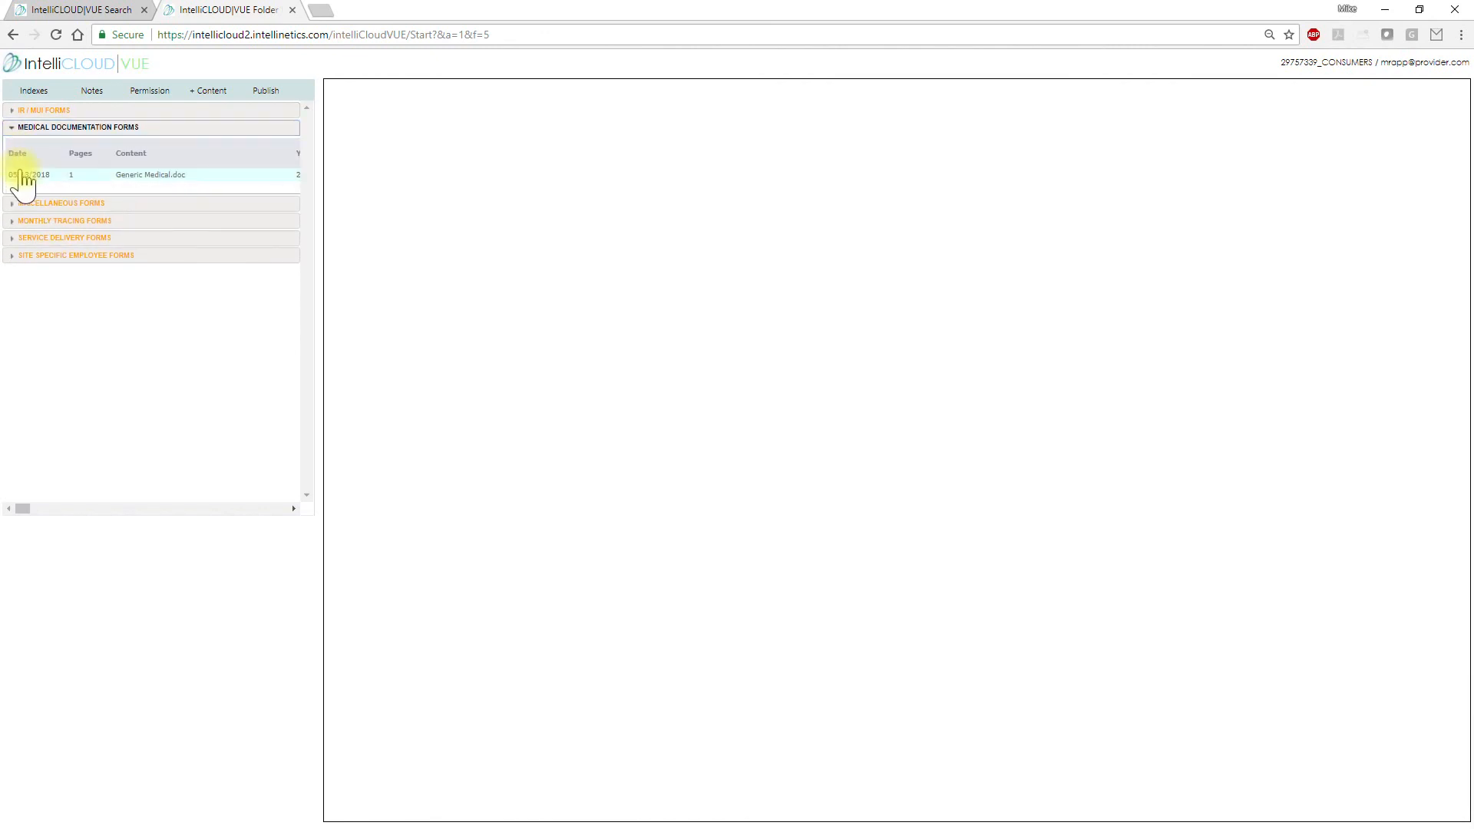